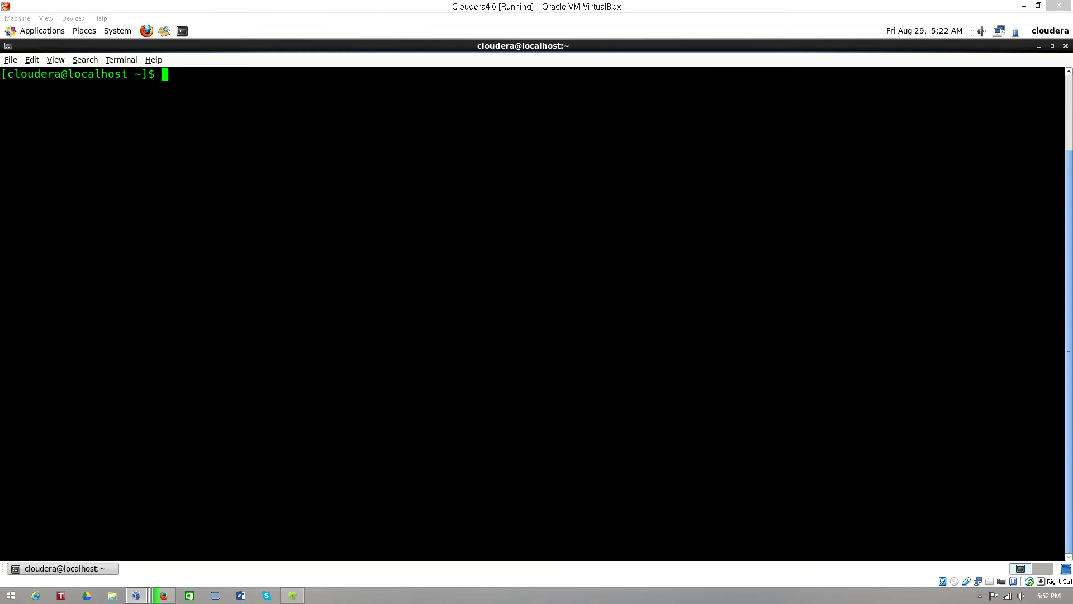
Minimize the VM terminal and open cloudera's Home folder from the desktop.
{"action": "left_click", "coordinate": [1038, 47]}
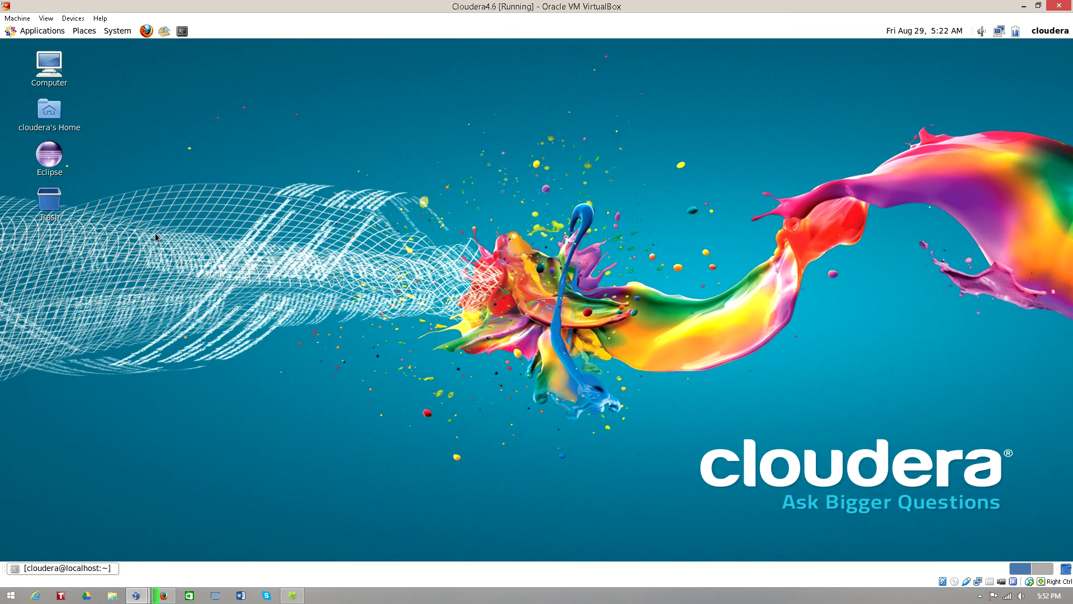
{"action": "left_click", "coordinate": [47, 111]}
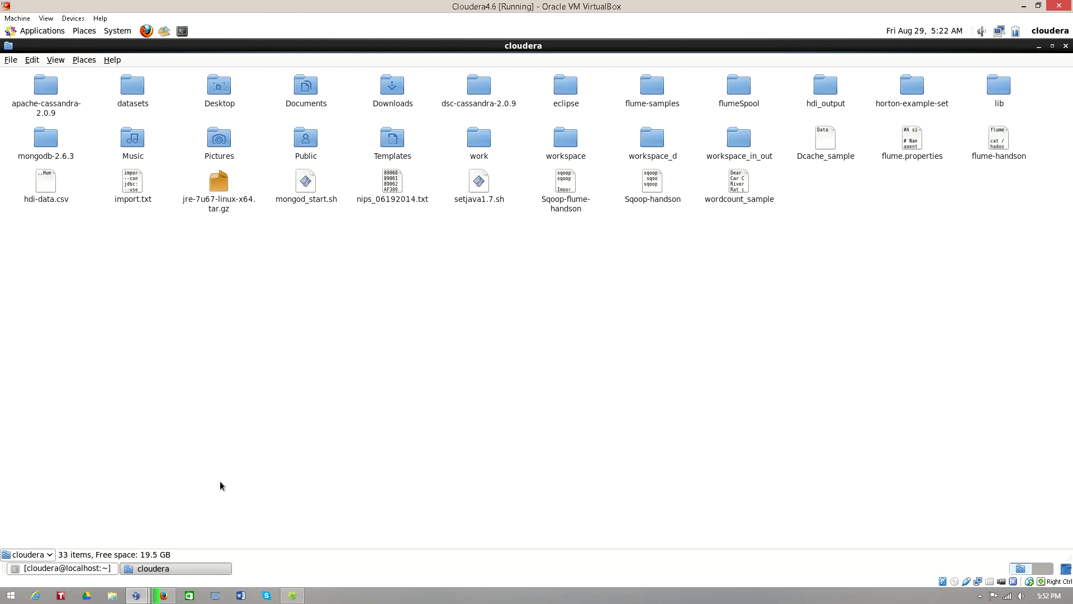
Drag MapReduce-book-final.pdf from the host's dlds folder over to the Cloudera VM window.
{"action": "left_click", "coordinate": [293, 596]}
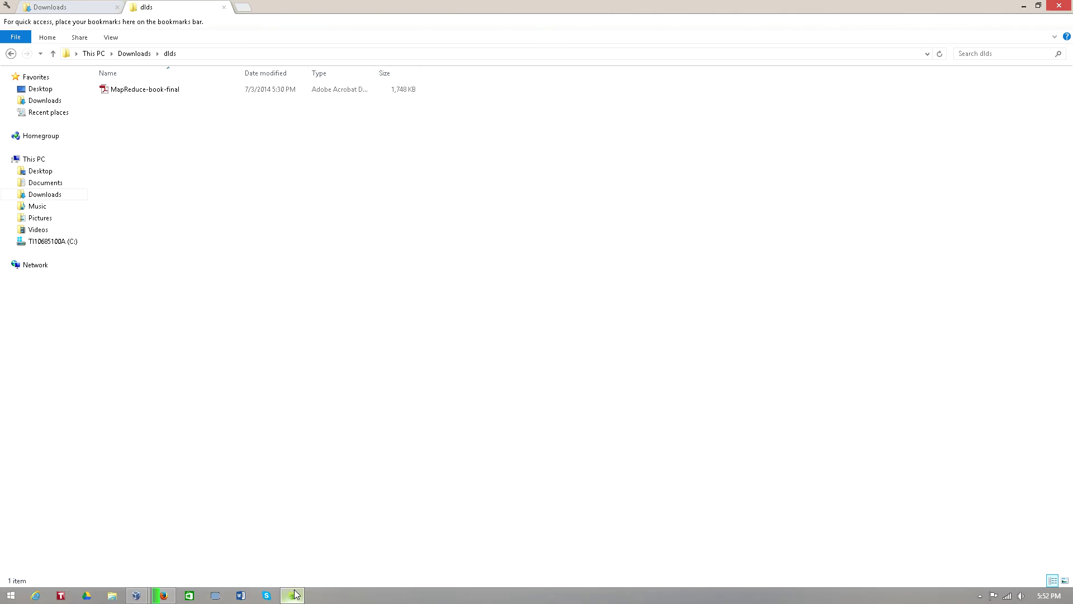
{"action": "left_click", "coordinate": [159, 89]}
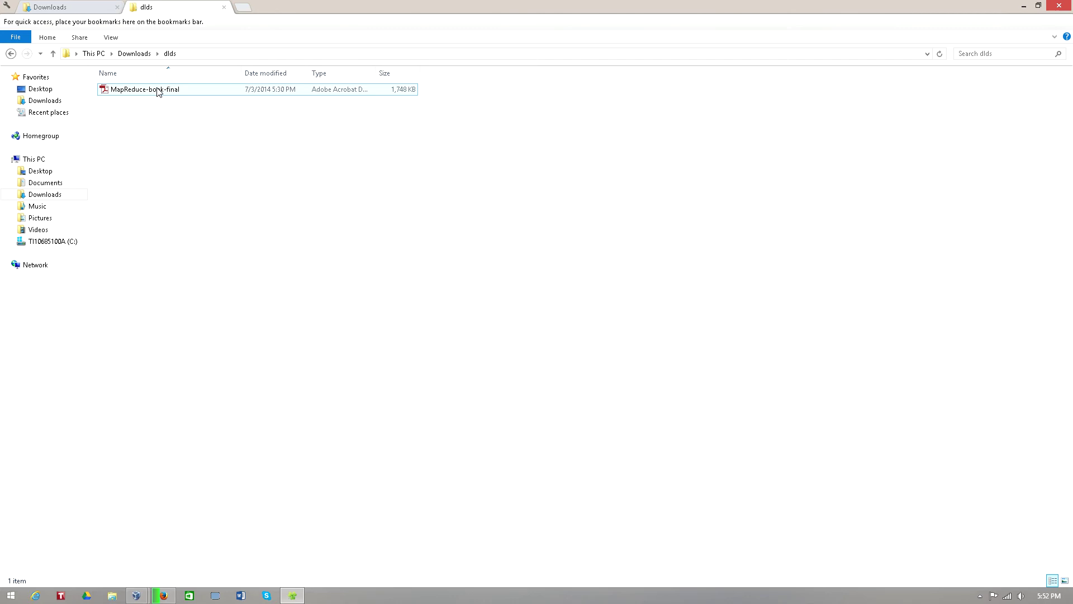
{"action": "right_click", "coordinate": [162, 90]}
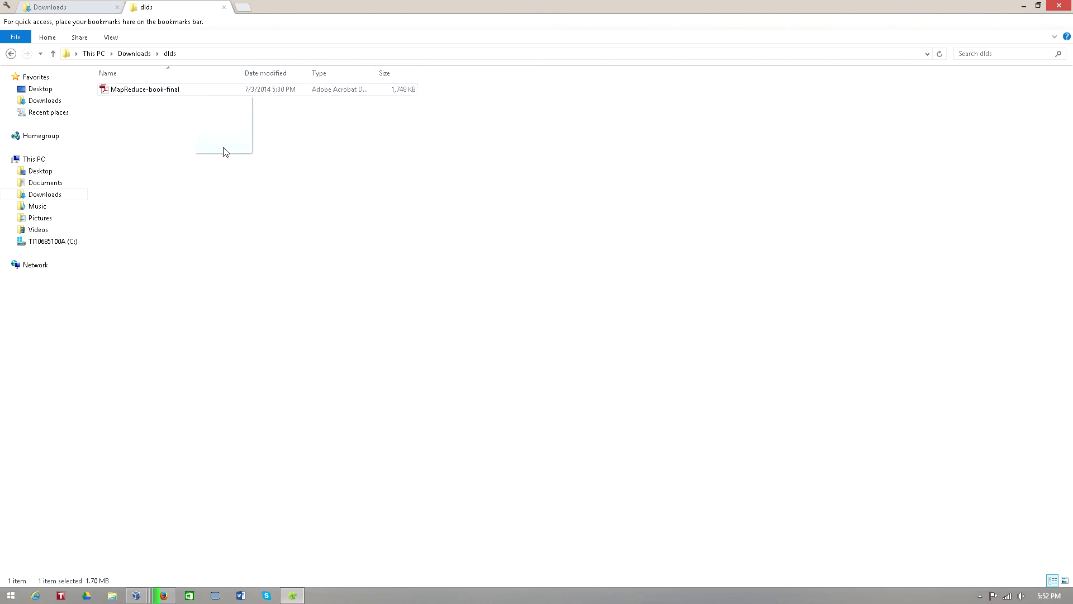
{"action": "left_click_drag", "start_coordinate": [161, 90], "coordinate": [224, 151]}
{"action": "key", "text": "alt+Tab"}
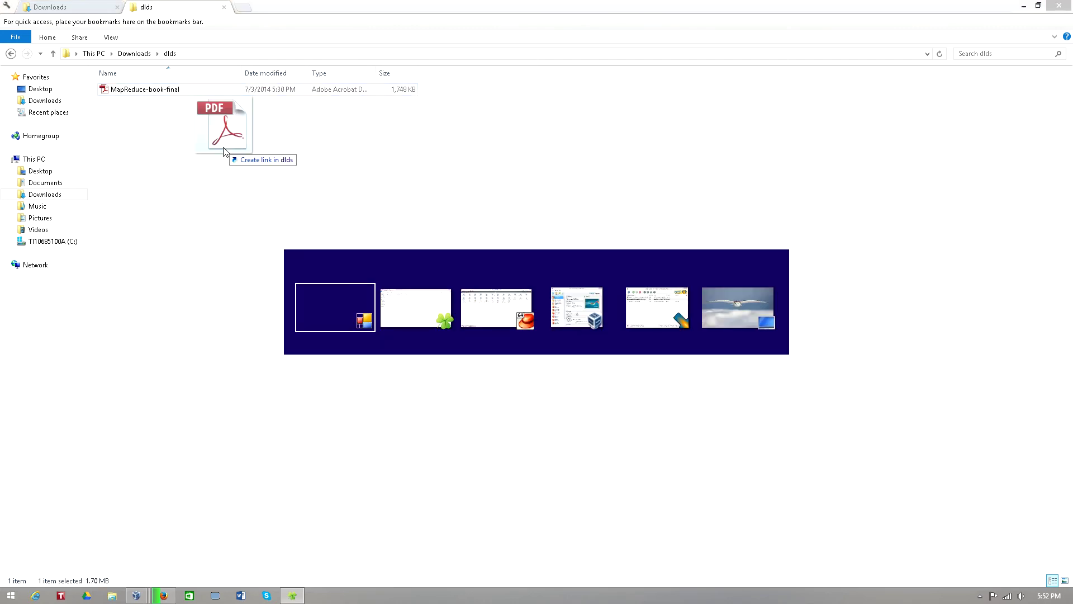
{"action": "key", "text": "Tab"}
{"action": "key", "text": "Tab"}
{"action": "left_click_drag", "start_coordinate": [224, 151], "coordinate": [263, 276]}
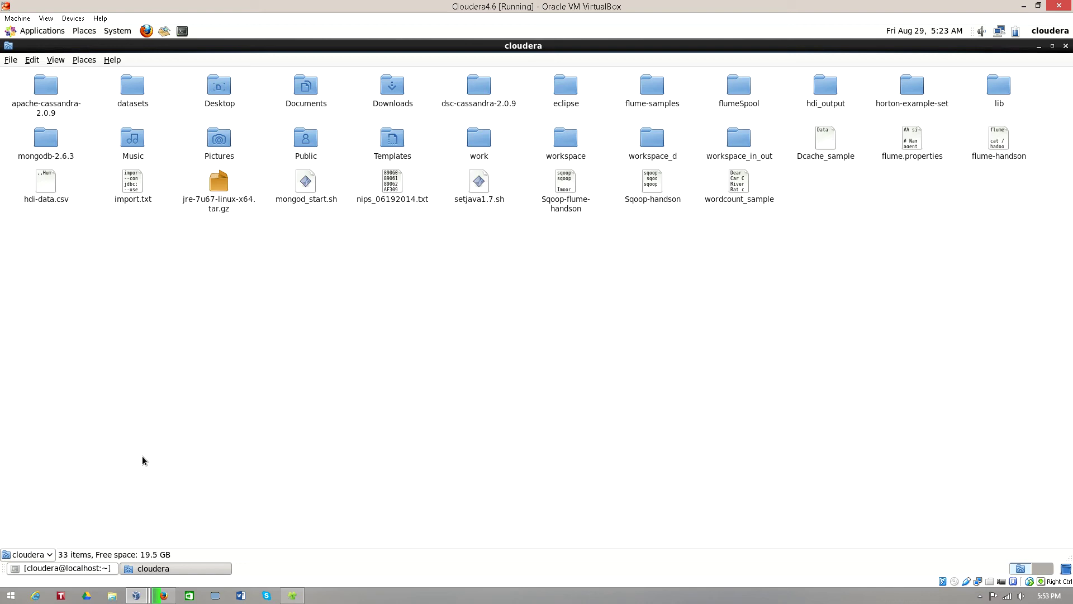
{"action": "left_click", "coordinate": [88, 570]}
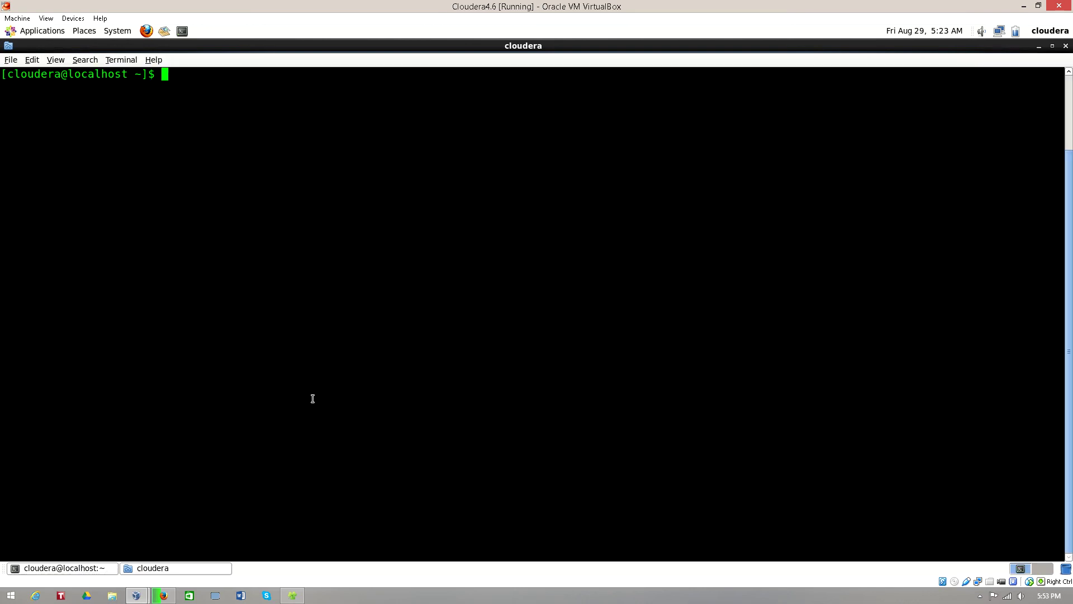
{"action": "key", "text": "alt+Tab"}
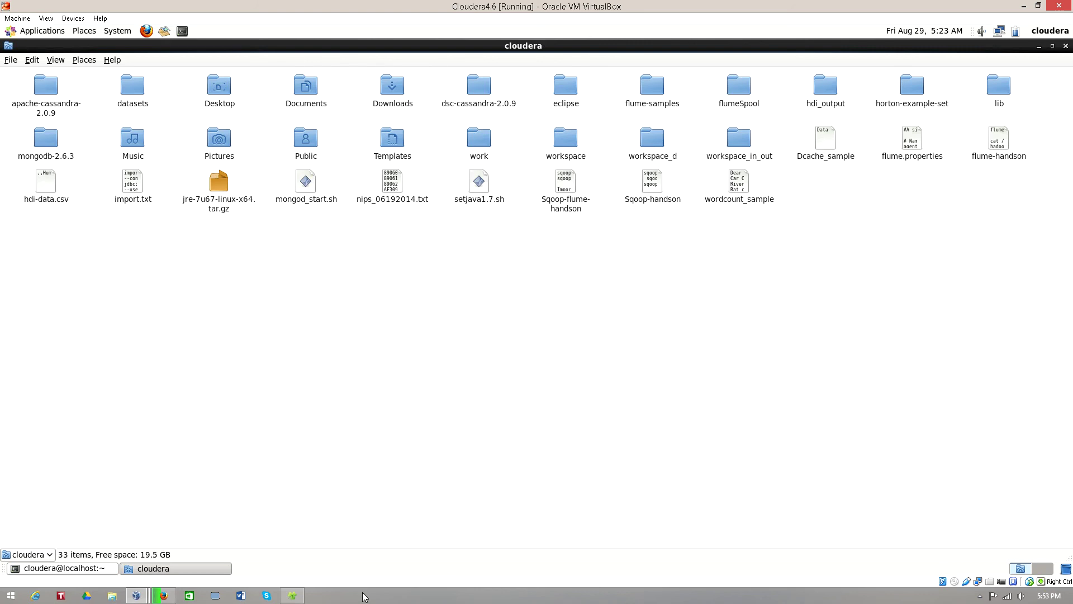
{"action": "left_click", "coordinate": [292, 596]}
{"action": "left_click_drag", "start_coordinate": [138, 90], "coordinate": [286, 260]}
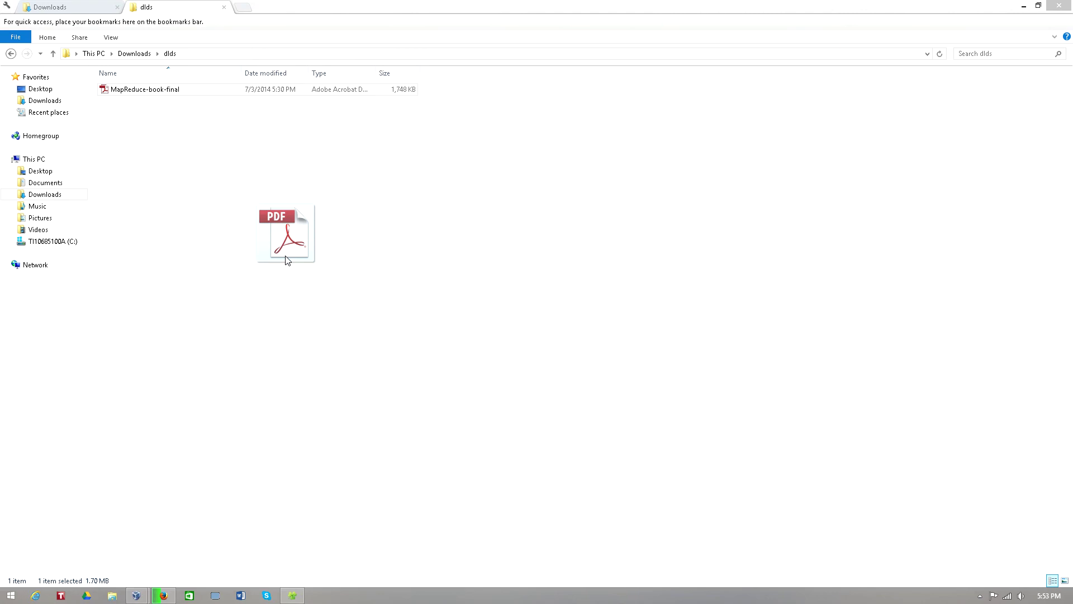
{"action": "key", "text": "alt+Tab"}
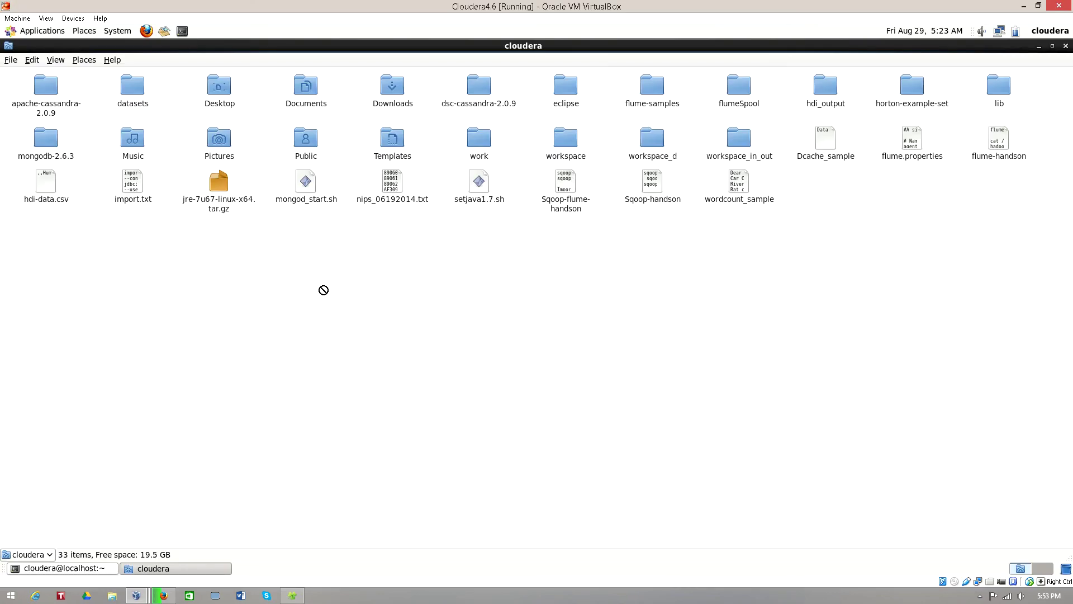
{"action": "left_click_drag", "start_coordinate": [324, 290], "coordinate": [329, 321]}
{"action": "left_click", "coordinate": [80, 569]}
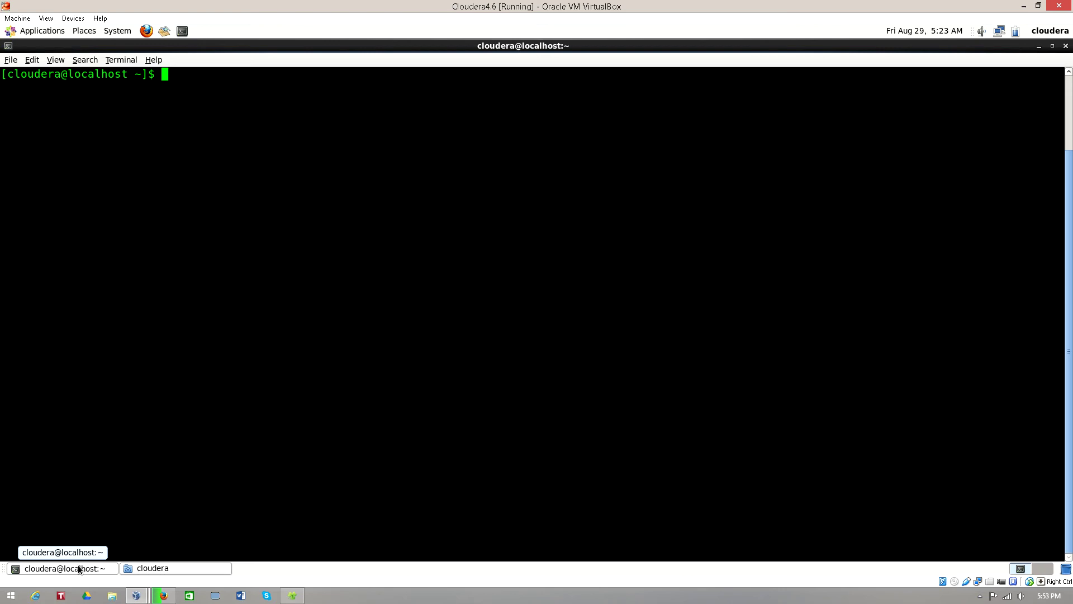
{"action": "type", "text": "ls Map"}
{"action": "key", "text": "BackSpace"}
{"action": "key", "text": "BackSpace"}
{"action": "key", "text": "BackSpace"}
{"action": "key", "text": "BackSpace"}
{"action": "key", "text": "BackSpace"}
{"action": "key", "text": "BackSpace"}
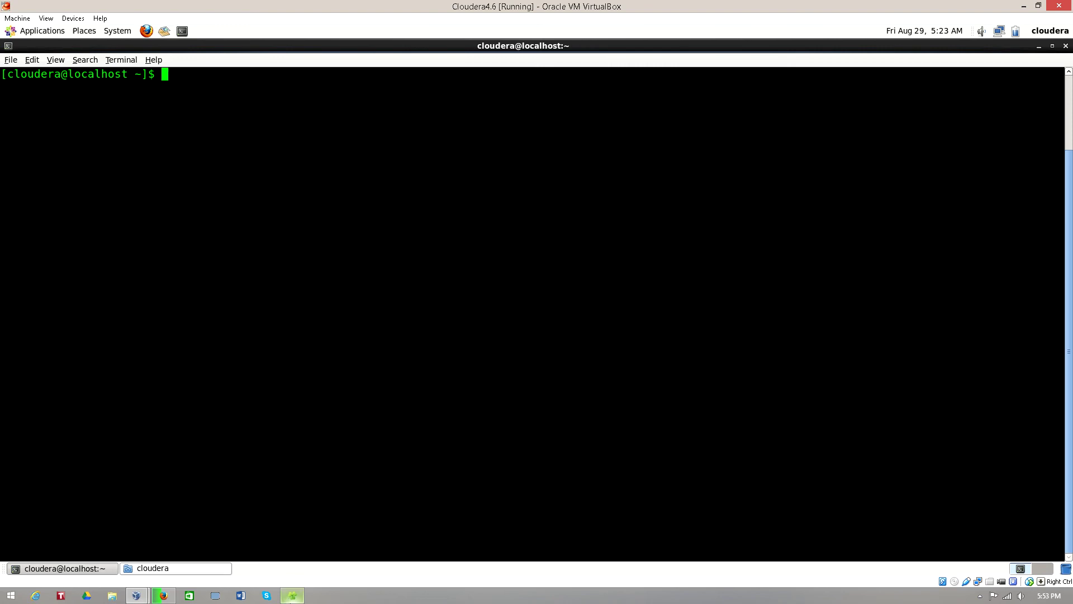
Drop MapReduce-book-final.pdf onto the VM terminal to reveal its dropped-files path.
{"action": "left_click", "coordinate": [298, 597]}
{"action": "left_click", "coordinate": [1040, 7]}
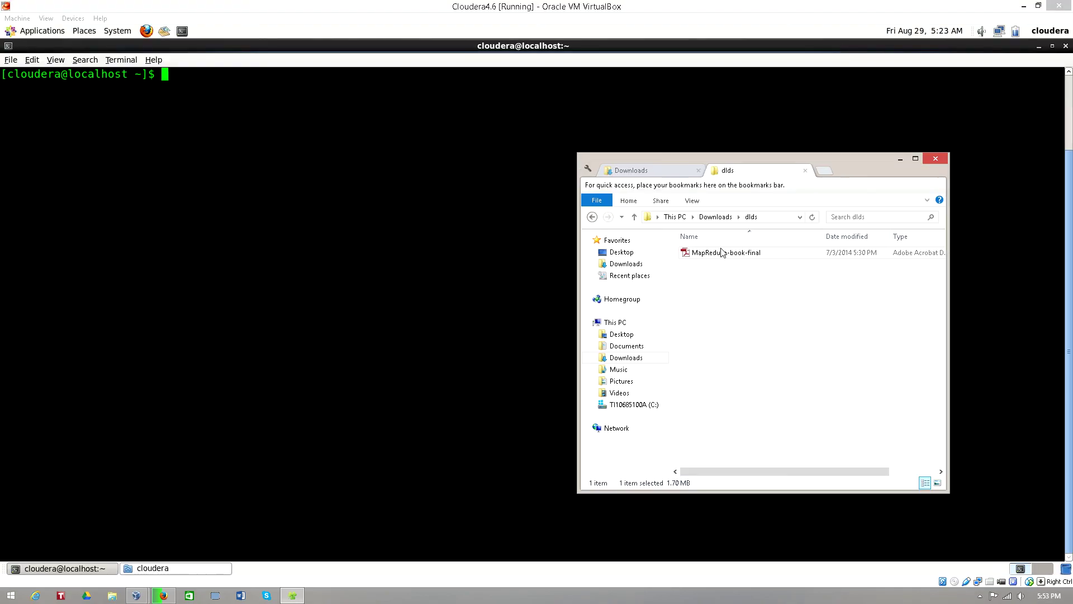
{"action": "left_click_drag", "start_coordinate": [724, 254], "coordinate": [250, 275]}
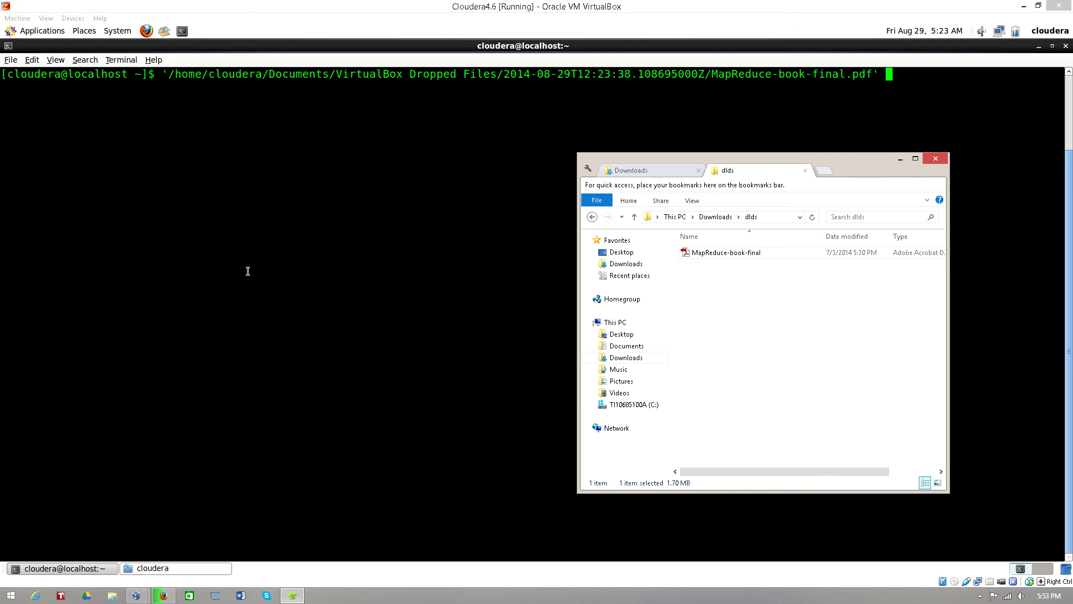
{"action": "left_click", "coordinate": [900, 159]}
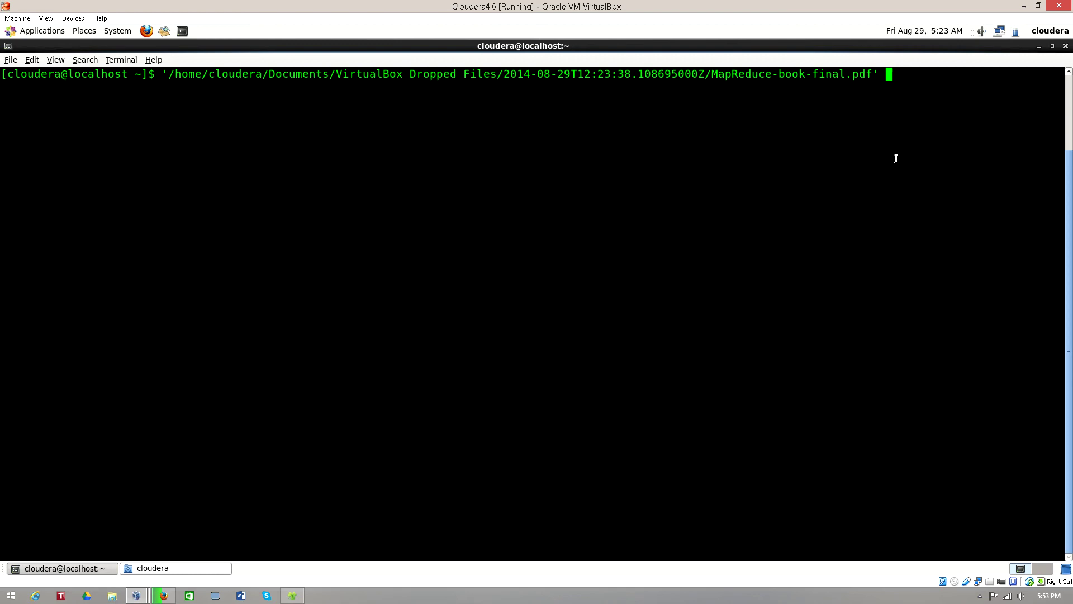
{"action": "key", "text": "Return"}
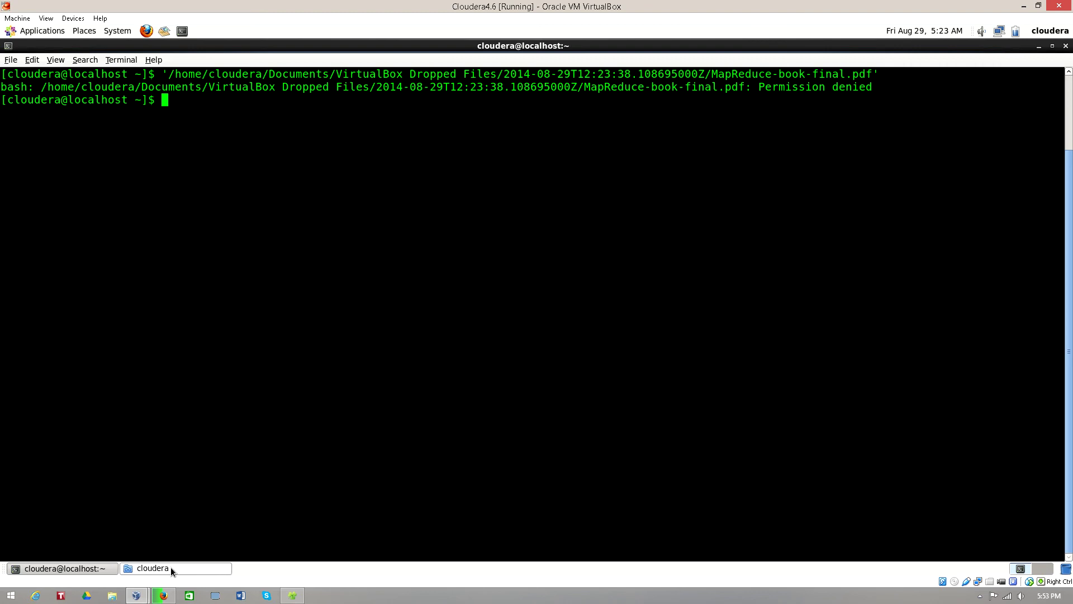
{"action": "type", "text": "ls"}
List the dropped-files folder by pasting its copied path after ls.
{"action": "left_click_drag", "start_coordinate": [169, 76], "coordinate": [701, 72]}
{"action": "right_click", "coordinate": [701, 69]}
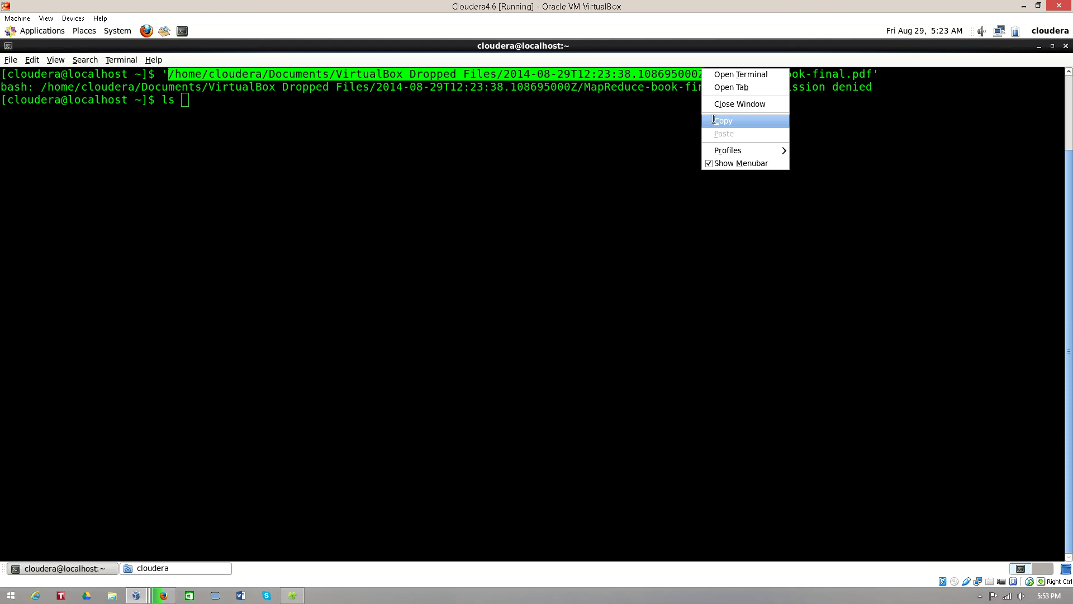
{"action": "left_click", "coordinate": [715, 120]}
{"action": "right_click", "coordinate": [697, 136]}
{"action": "left_click", "coordinate": [725, 189]}
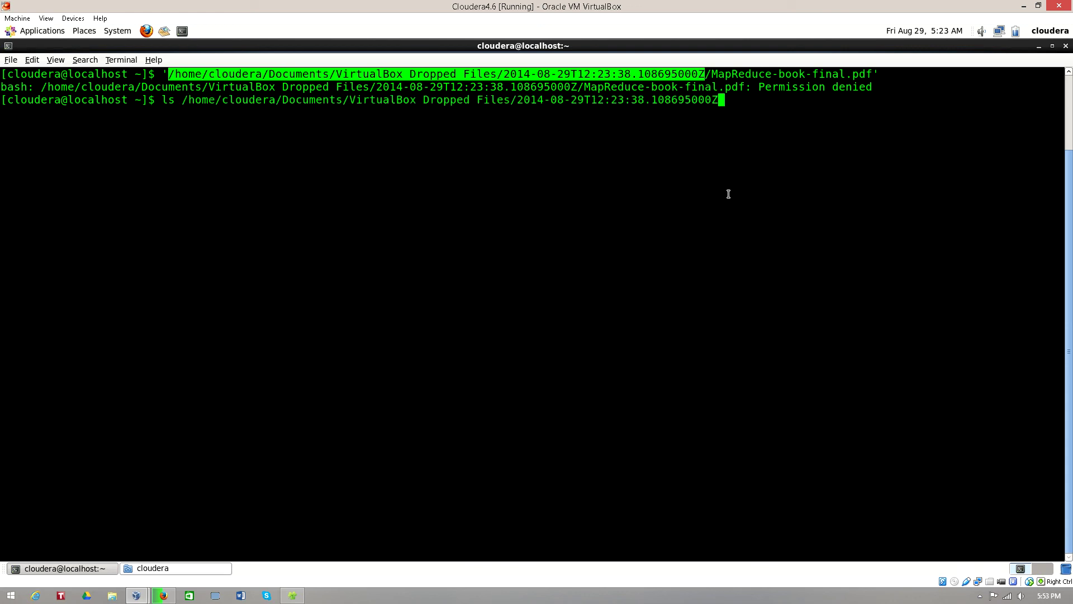
{"action": "key", "text": "Return"}
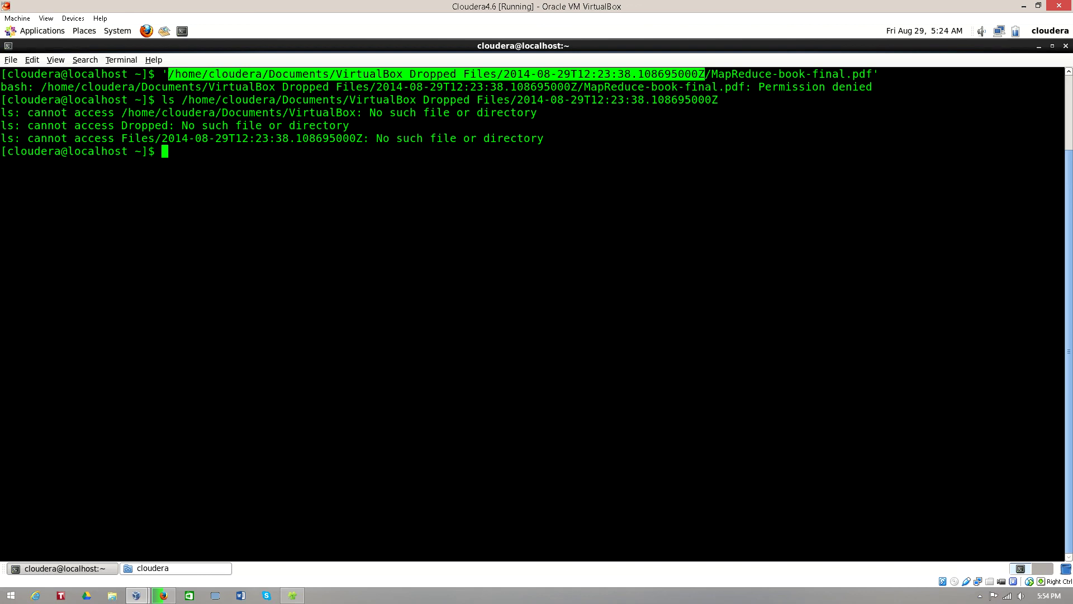
Rerun the listing with the path in double quotes, showing MapReduce-book-final.pdf.
{"action": "key", "text": "Up"}
{"action": "type", "text": "\""}
{"action": "key", "text": "Home"}
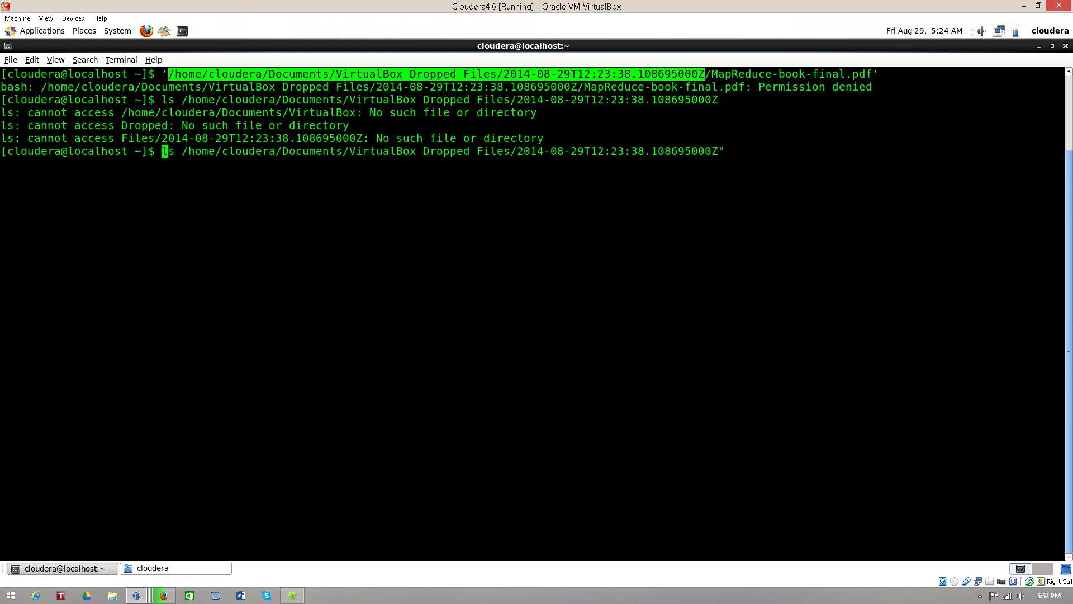
{"action": "key", "text": "Right"}
{"action": "key", "text": "Right"}
{"action": "key", "text": "Right"}
{"action": "type", "text": "\""}
{"action": "key", "text": "Return"}
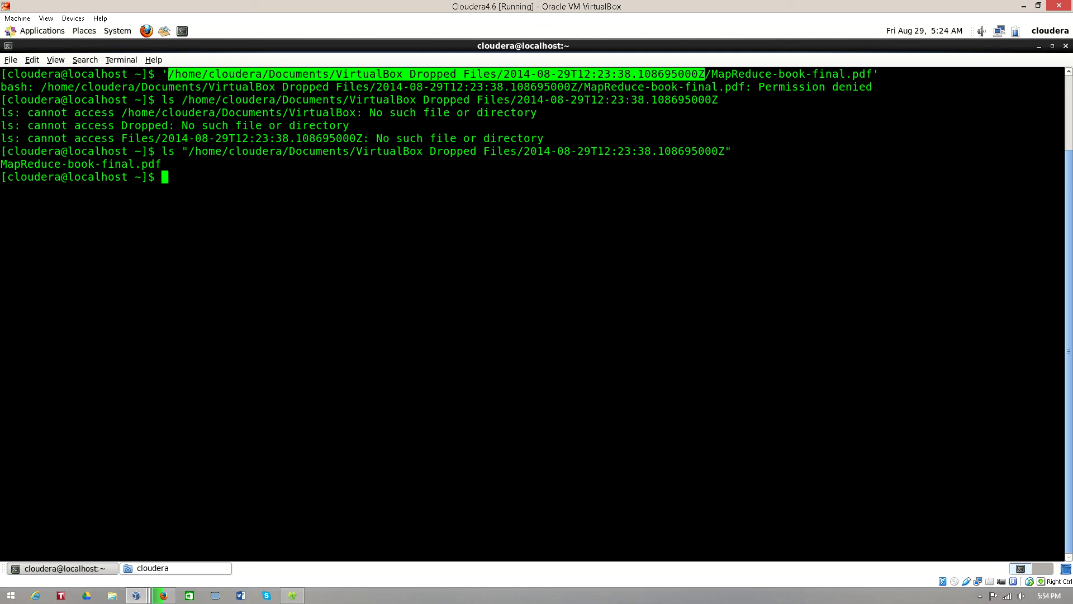
Highlight the listed PDF and VirtualBox Dropped Files names, then return to cloudera's home folder.
{"action": "left_click", "coordinate": [343, 216]}
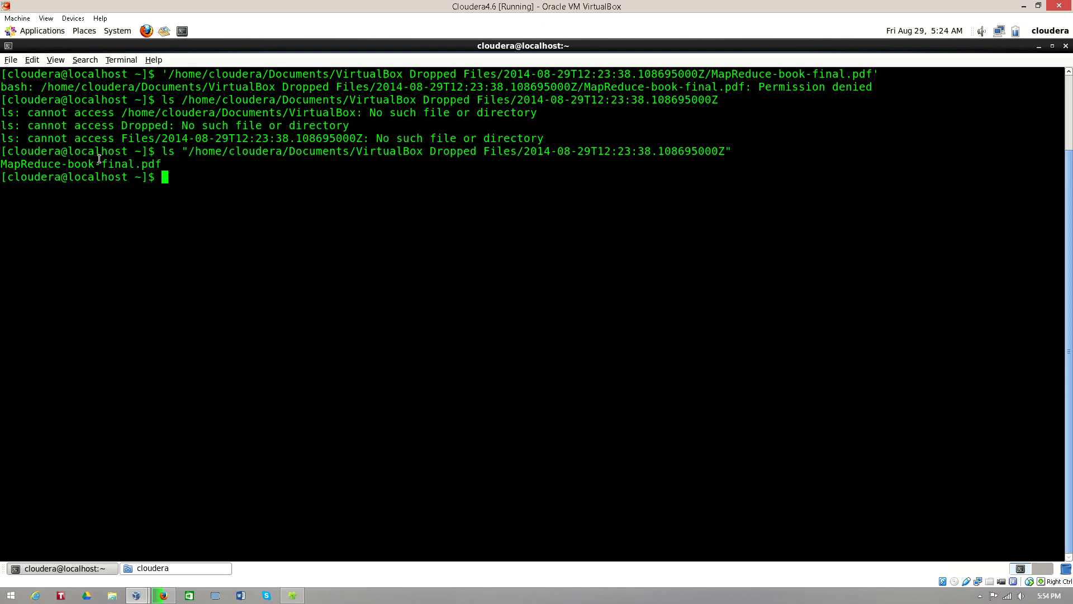
{"action": "left_click_drag", "start_coordinate": [3, 165], "coordinate": [163, 161]}
{"action": "left_click", "coordinate": [256, 173]}
{"action": "left_click_drag", "start_coordinate": [356, 151], "coordinate": [517, 152]}
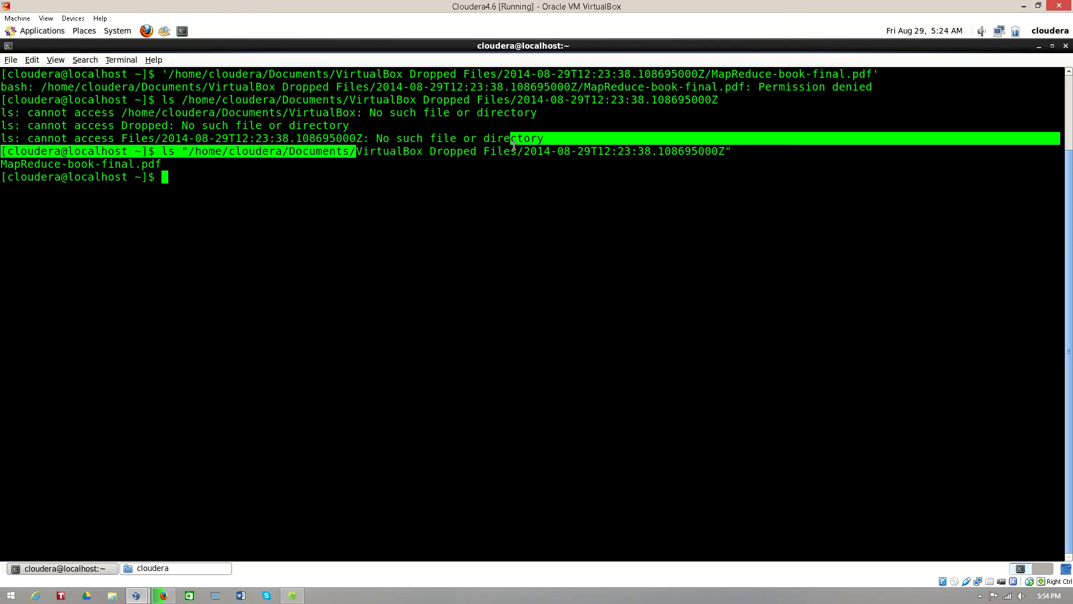
{"action": "left_click", "coordinate": [460, 189]}
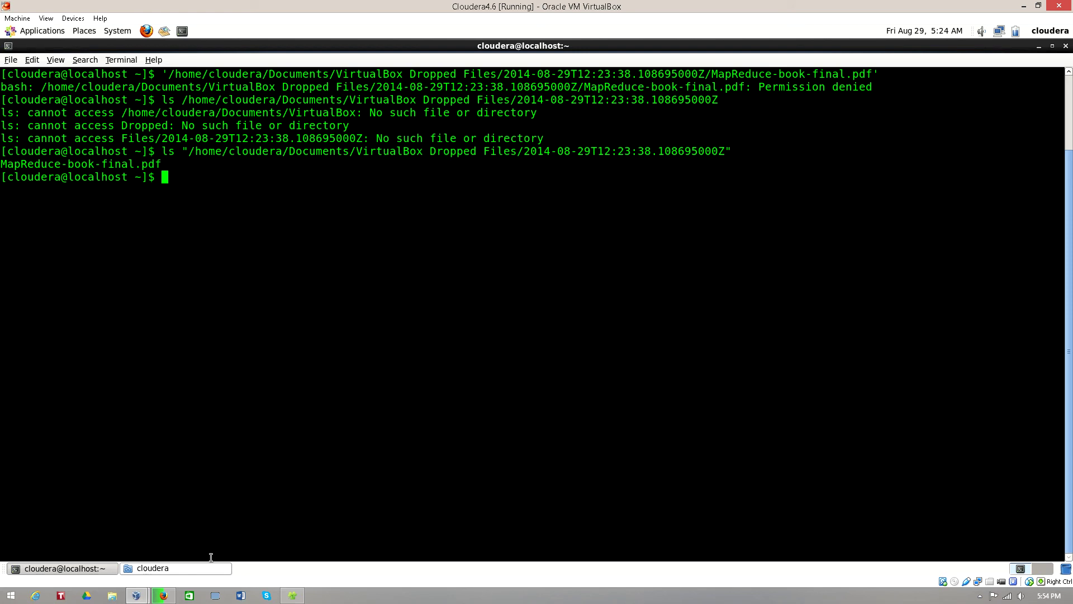
{"action": "left_click", "coordinate": [187, 568]}
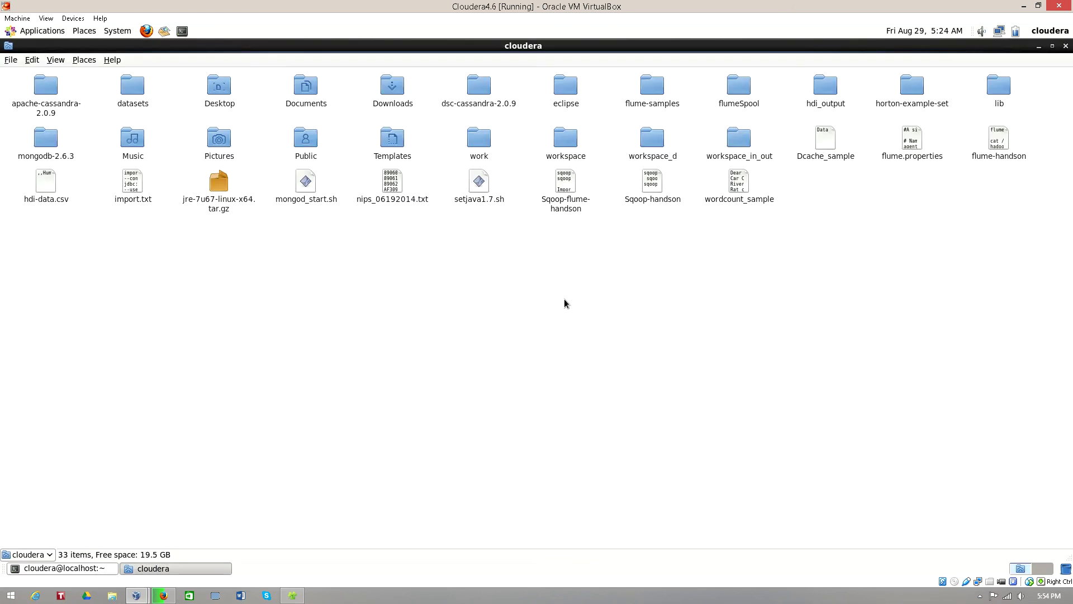
Copy MapReduce-book-final.pdf from host dlds into cloudera's home folder, making 34 items.
{"action": "left_click", "coordinate": [293, 595]}
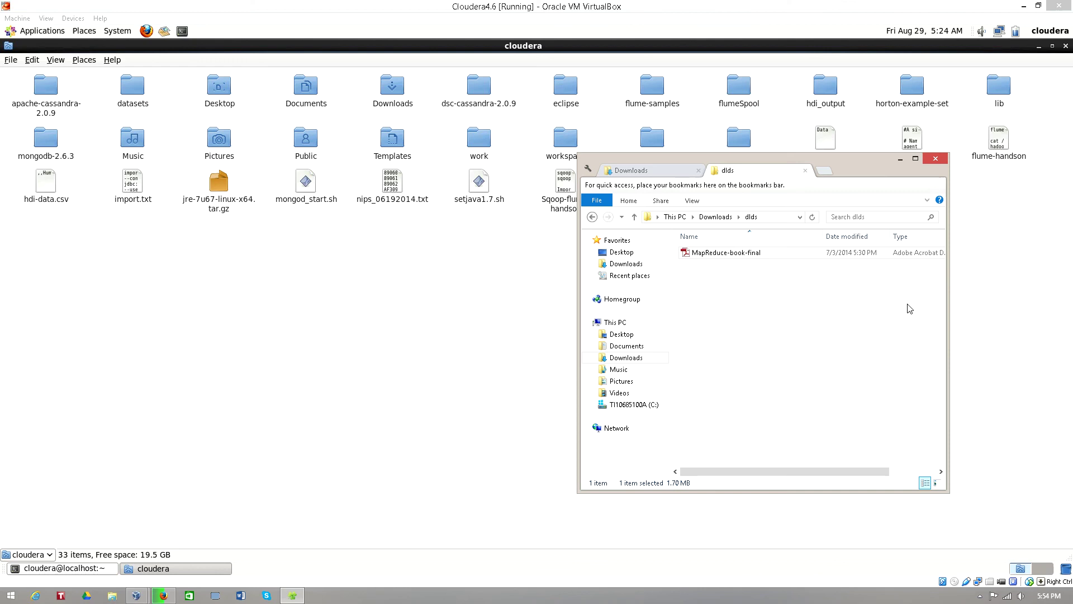
{"action": "left_click", "coordinate": [715, 256]}
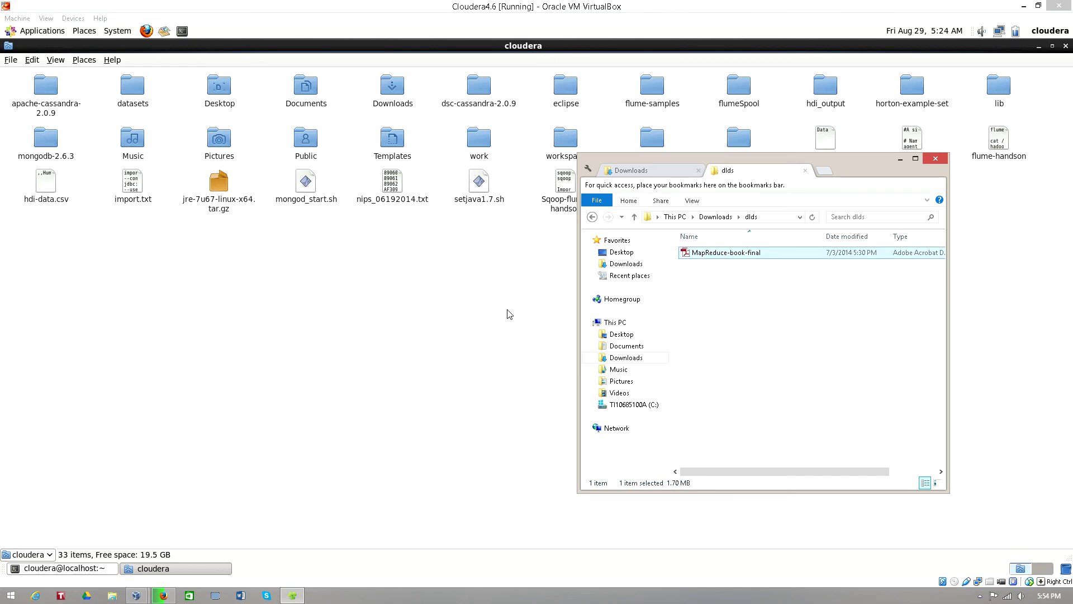
{"action": "left_click_drag", "start_coordinate": [717, 255], "coordinate": [127, 329]}
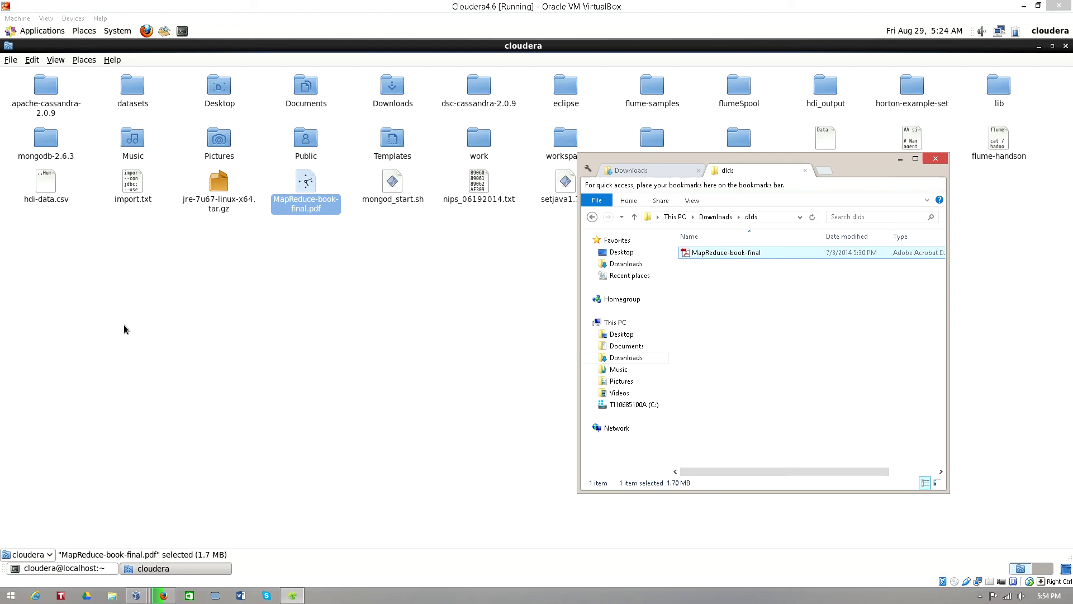
{"action": "left_click", "coordinate": [899, 159]}
{"action": "left_click", "coordinate": [346, 270]}
{"action": "left_click_drag", "start_coordinate": [355, 237], "coordinate": [320, 222]}
{"action": "left_click_drag", "start_coordinate": [284, 190], "coordinate": [280, 180]}
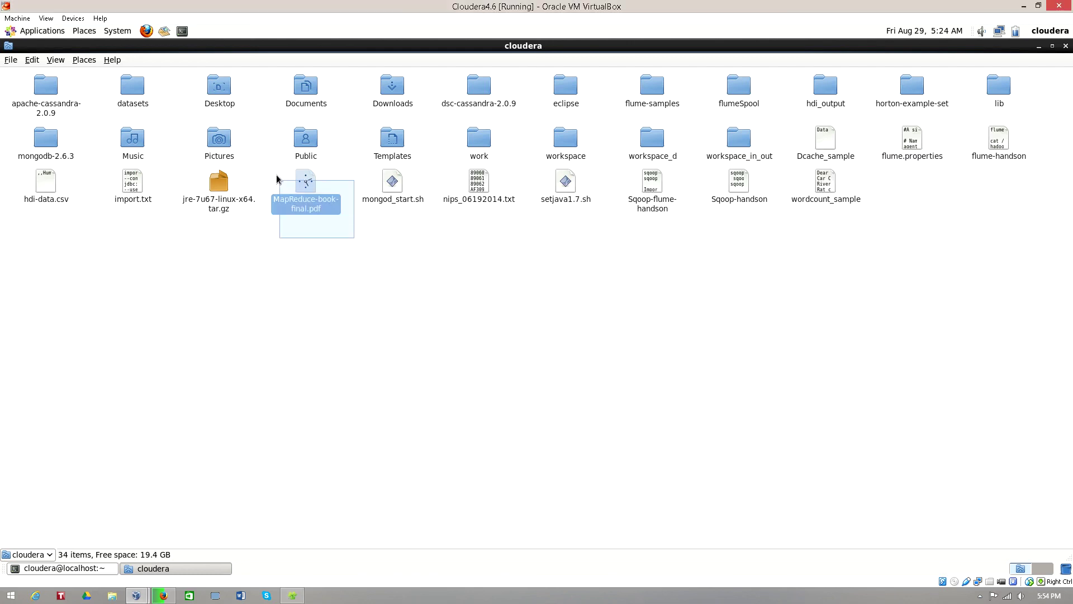
{"action": "left_click", "coordinate": [360, 392]}
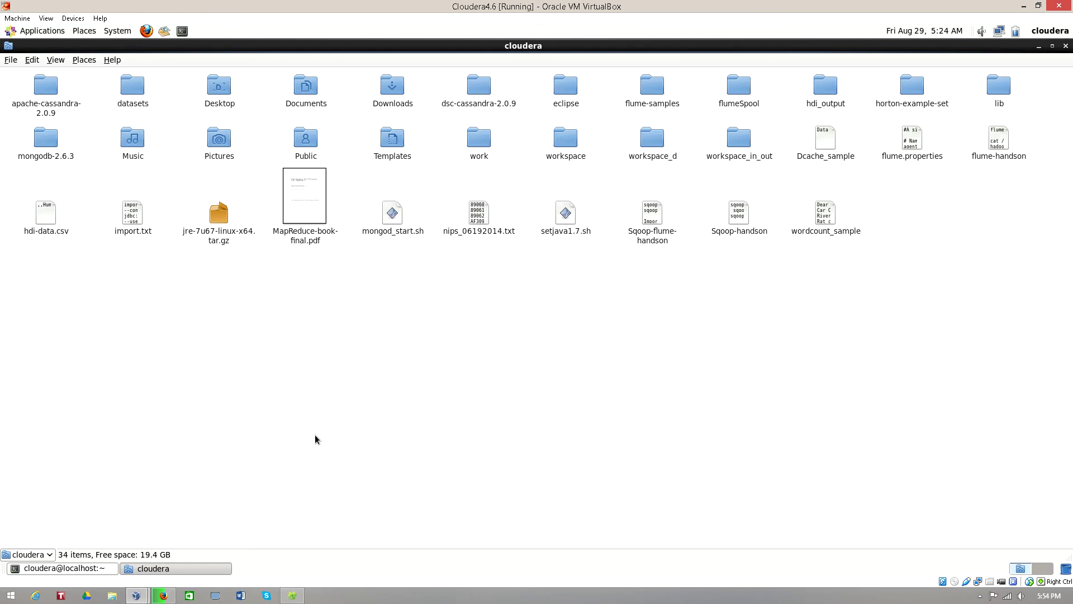
Bring Oracle VM VirtualBox Manager in front of the Cloudera terminal and shift it right.
{"action": "left_click", "coordinate": [101, 569]}
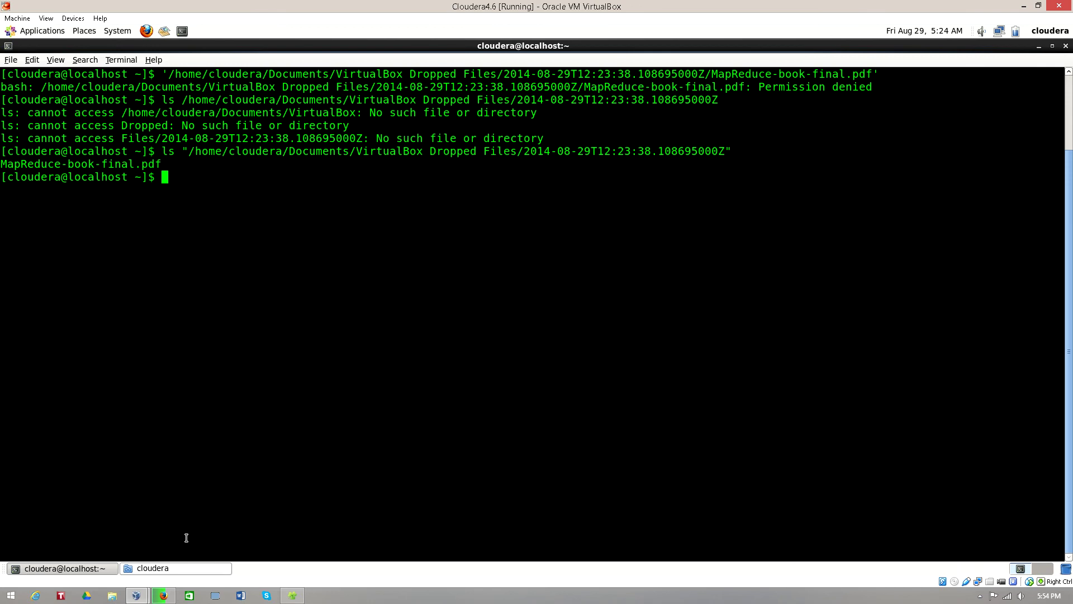
{"action": "mouse_move", "coordinate": [135, 596]}
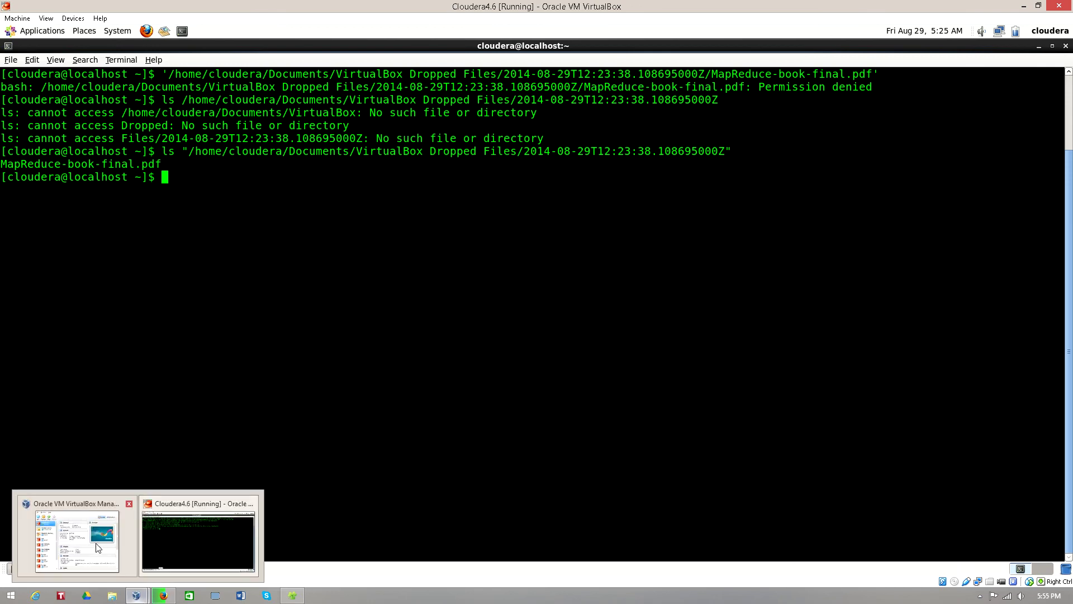
{"action": "left_click", "coordinate": [76, 543]}
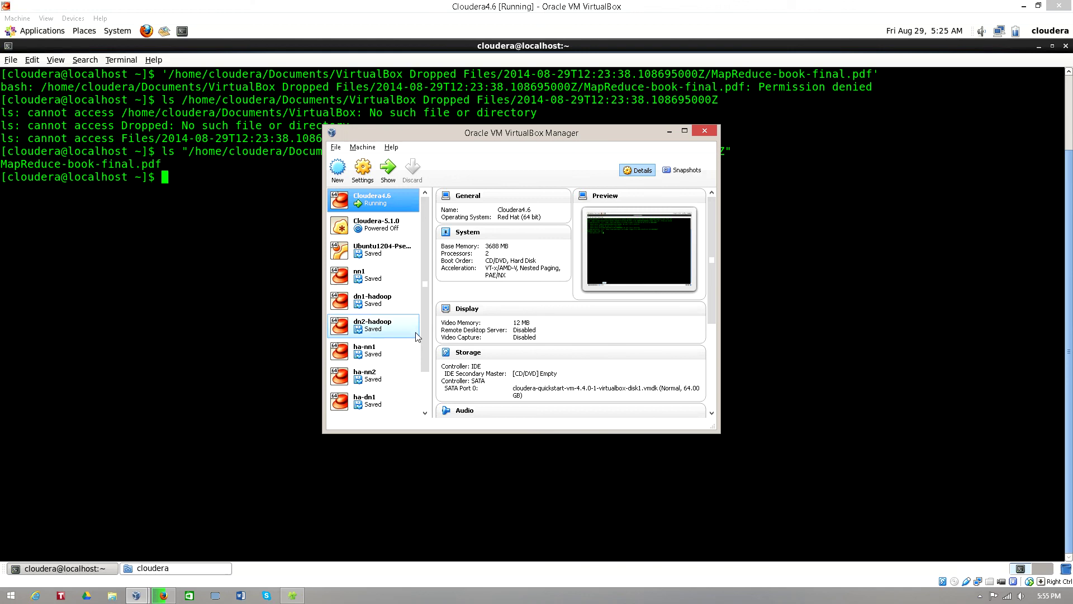
{"action": "mouse_move", "coordinate": [545, 151]}
{"action": "left_mouse_down"}
{"action": "mouse_move", "coordinate": [624, 183]}
{"action": "mouse_move", "coordinate": [639, 174]}
{"action": "left_mouse_up"}
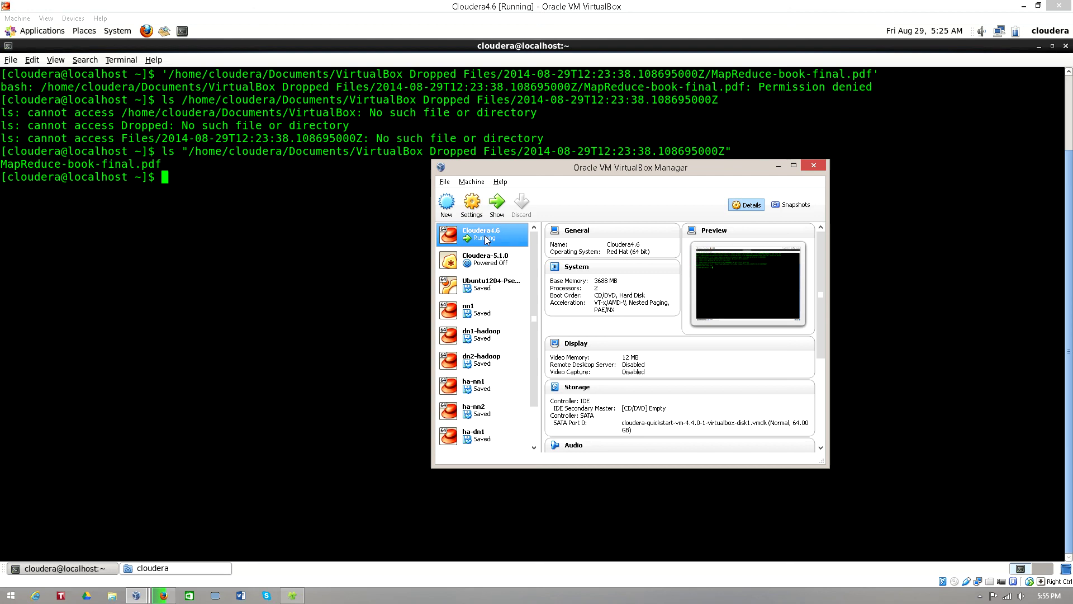
Attach Cloudera4.6's Adapter 2 as Host-only to VirtualBox Host-Only Ethernet Adapter and save.
{"action": "left_click", "coordinate": [471, 204]}
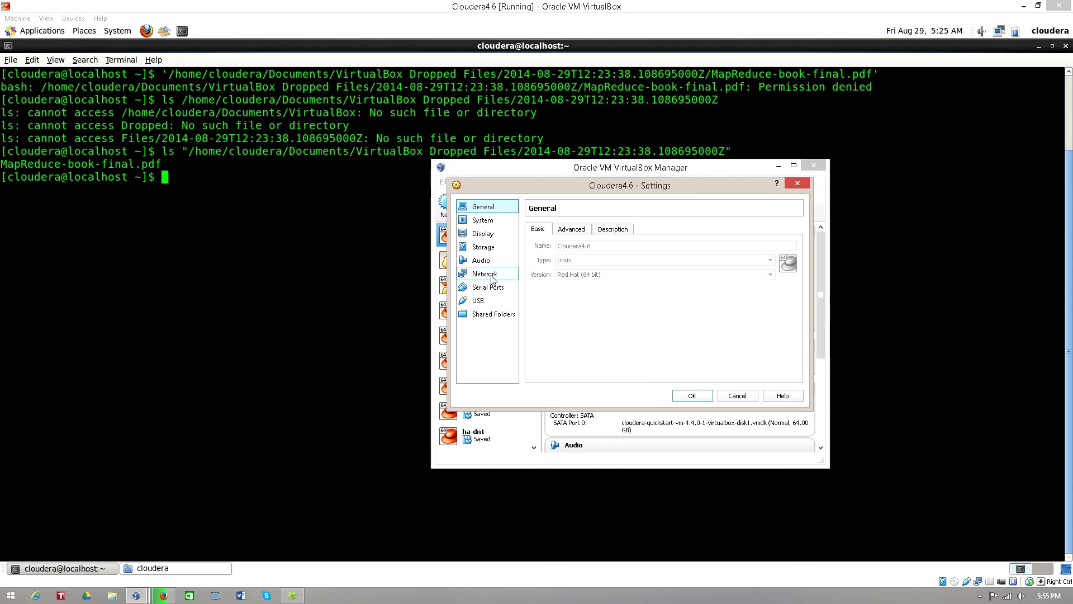
{"action": "left_click", "coordinate": [492, 277]}
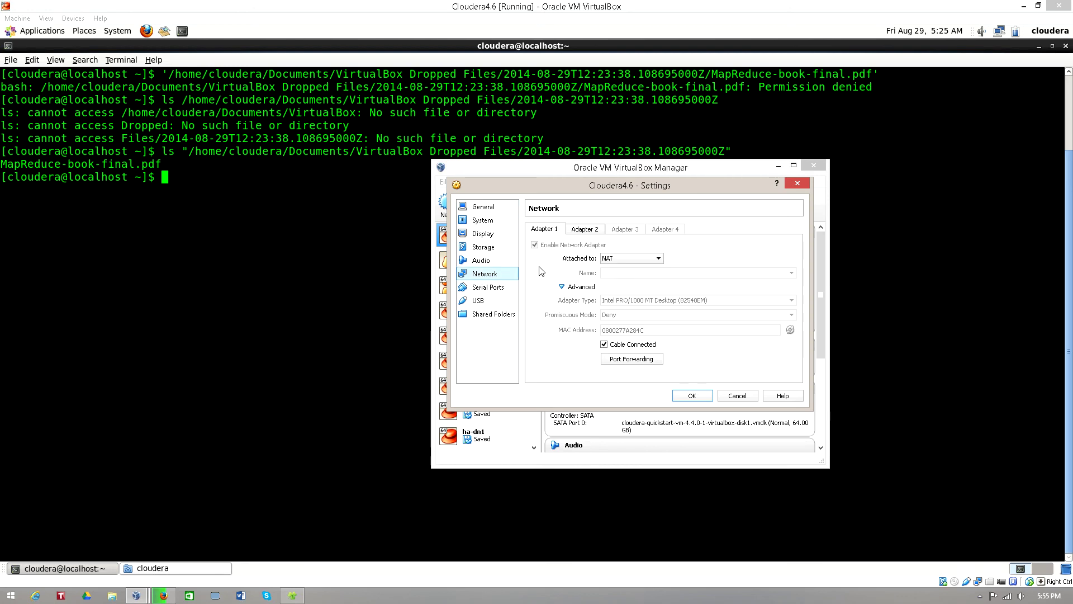
{"action": "left_click", "coordinate": [586, 231]}
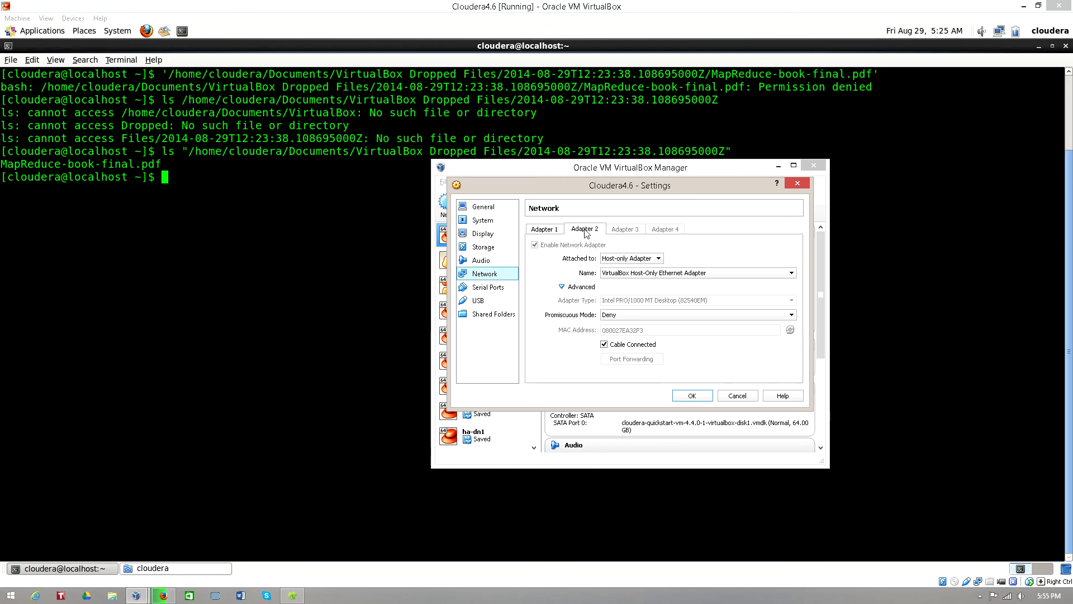
{"action": "left_click", "coordinate": [659, 260]}
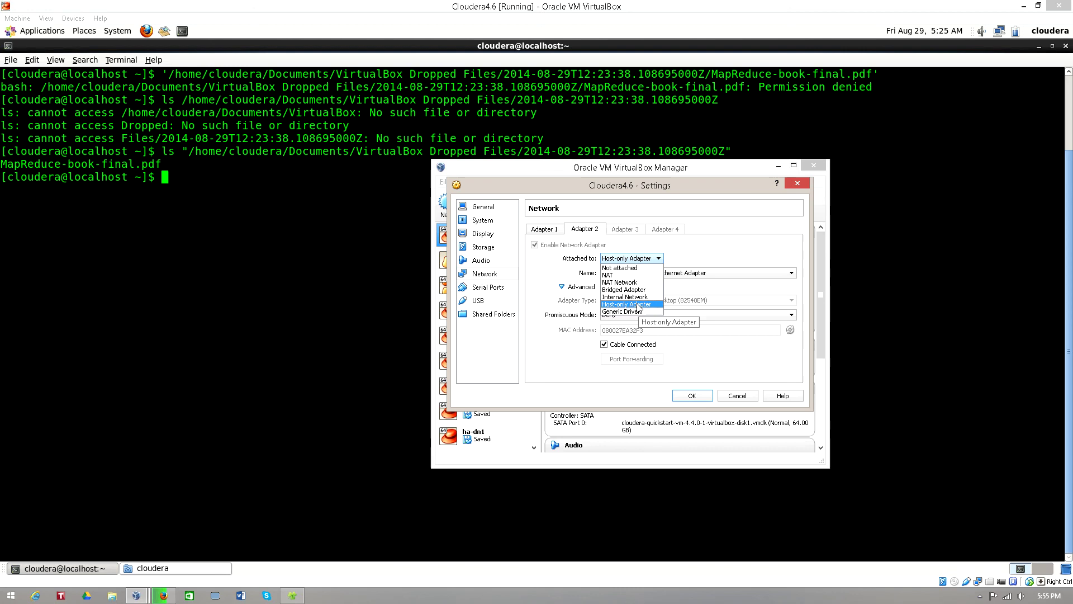
{"action": "left_click", "coordinate": [639, 306]}
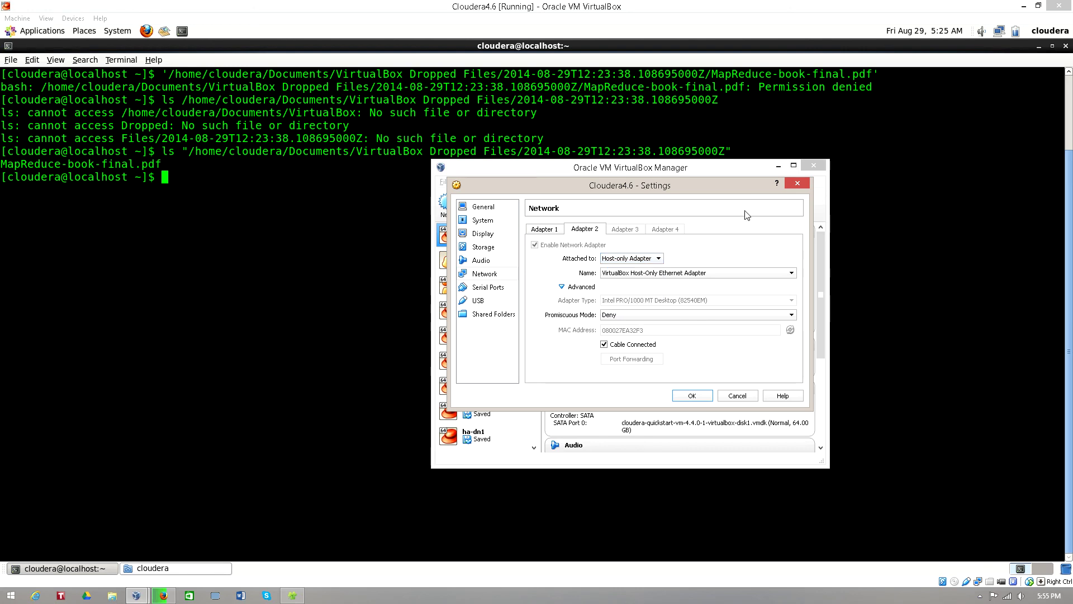
{"action": "left_click", "coordinate": [703, 274]}
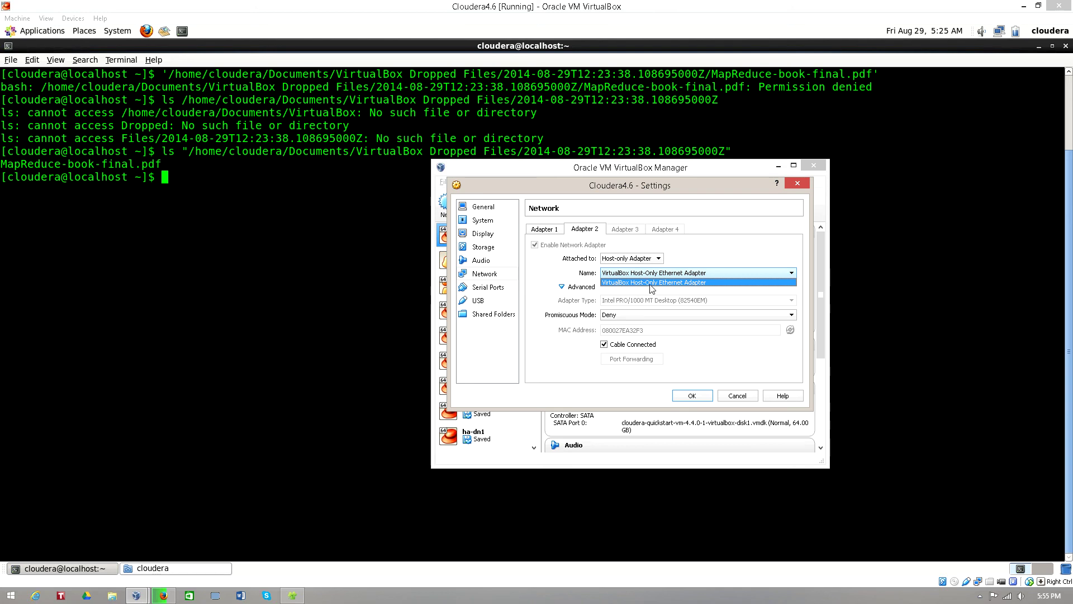
{"action": "left_click", "coordinate": [687, 284]}
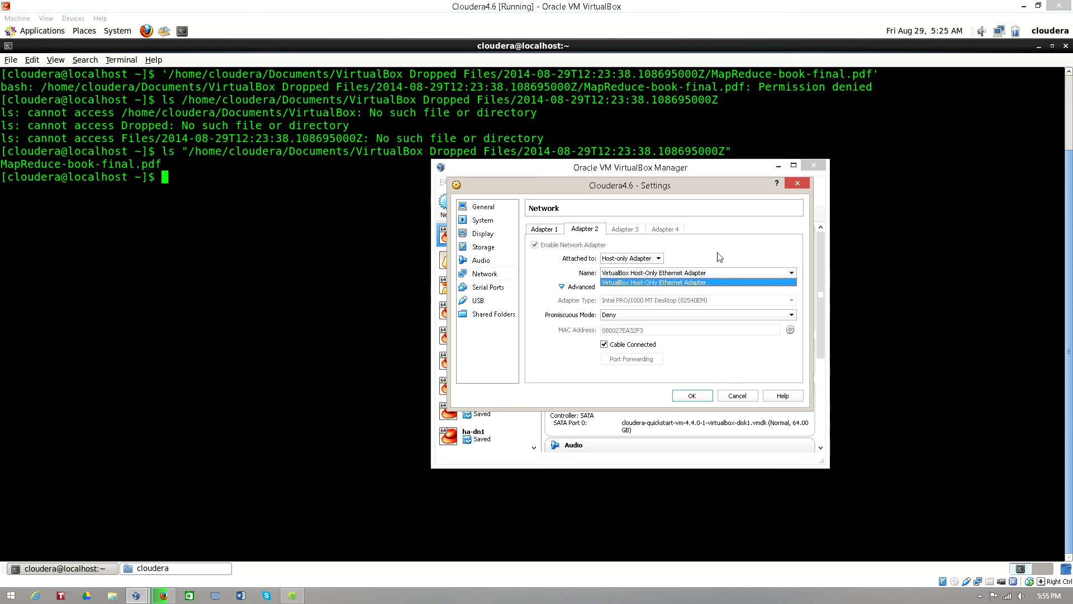
{"action": "left_click", "coordinate": [692, 397]}
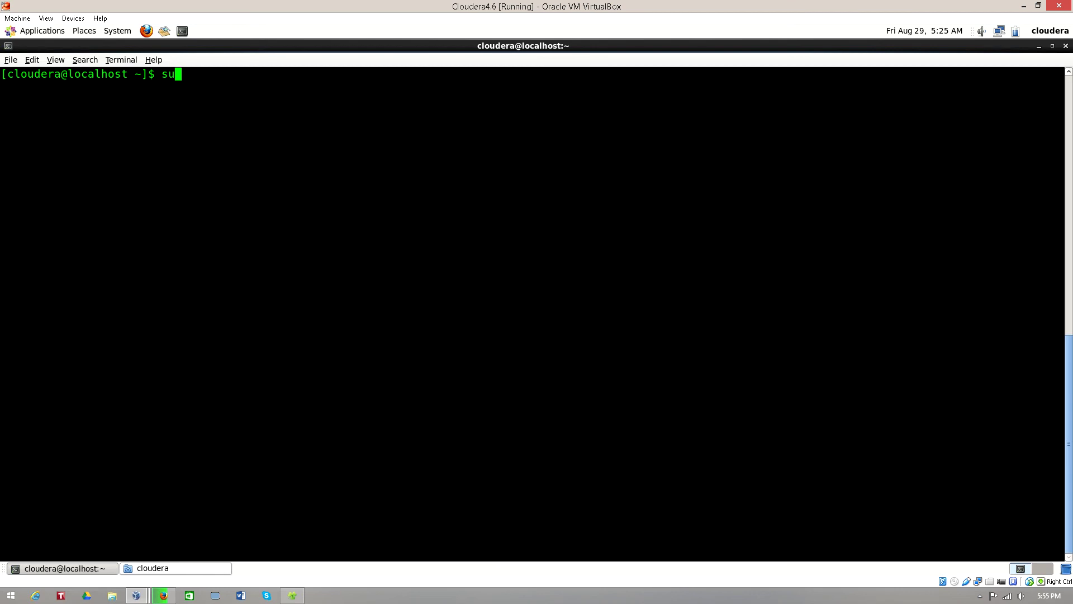
{"action": "type", "text": "i "}
{"action": "type", "text": "roo"}
Become root in the terminal with su - root and the password.
{"action": "key", "text": "BackSpace"}
{"action": "key", "text": "BackSpace"}
{"action": "key", "text": "BackSpace"}
{"action": "key", "text": "BackSpace"}
{"action": "key", "text": "BackSpace"}
{"action": "type", "text": "- root"}
{"action": "key", "text": "Return"}
{"action": "key", "text": "Return"}
{"action": "type", "text": "ifconfig"}
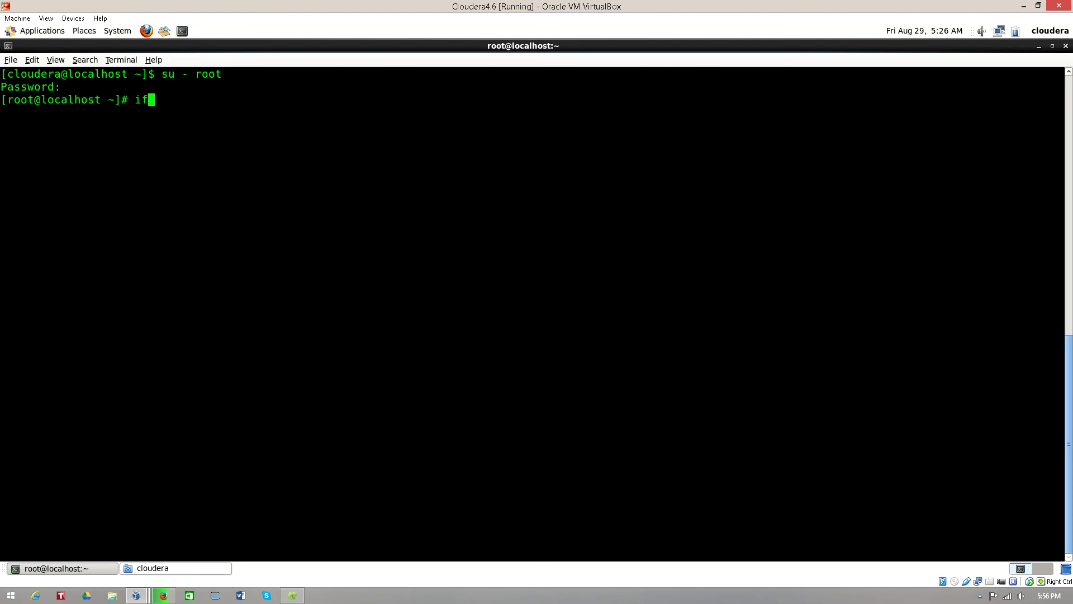
Run ifconfig and highlight eth2's address 192.168.56.102.
{"action": "key", "text": "Return"}
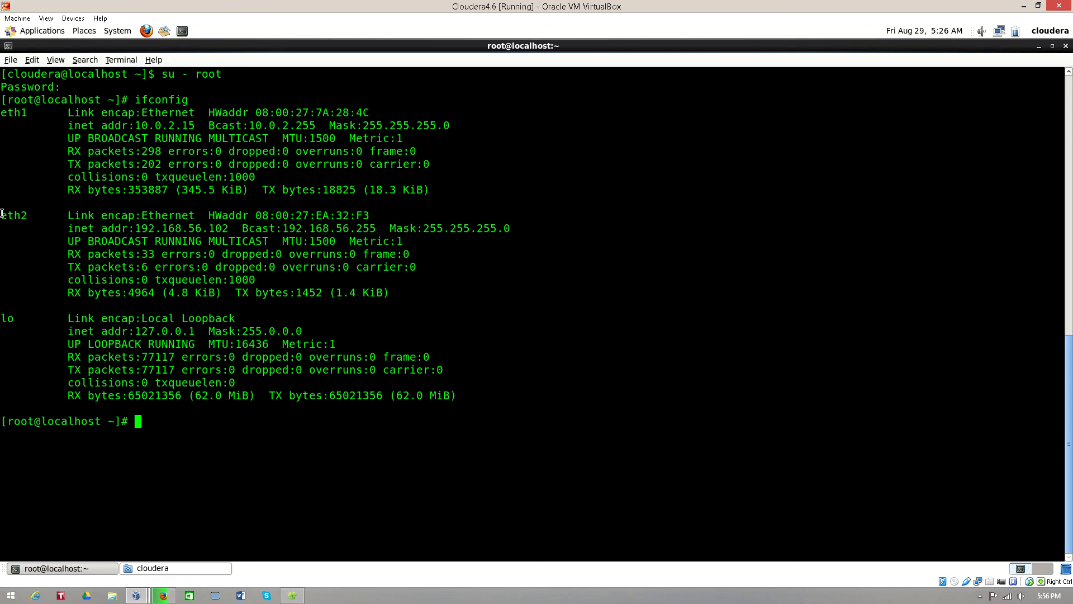
{"action": "left_click_drag", "start_coordinate": [1, 215], "coordinate": [458, 293]}
{"action": "left_click", "coordinate": [459, 294]}
{"action": "left_click_drag", "start_coordinate": [136, 229], "coordinate": [229, 232]}
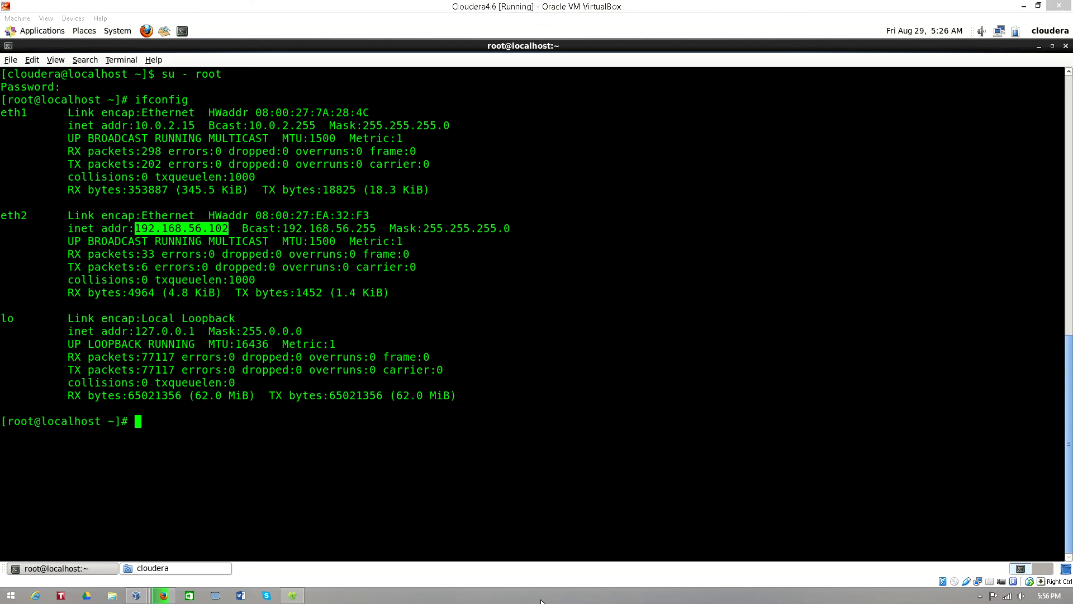
Launch Tera Term from Windows search and move its connection dialog aside.
{"action": "key", "text": "super+s"}
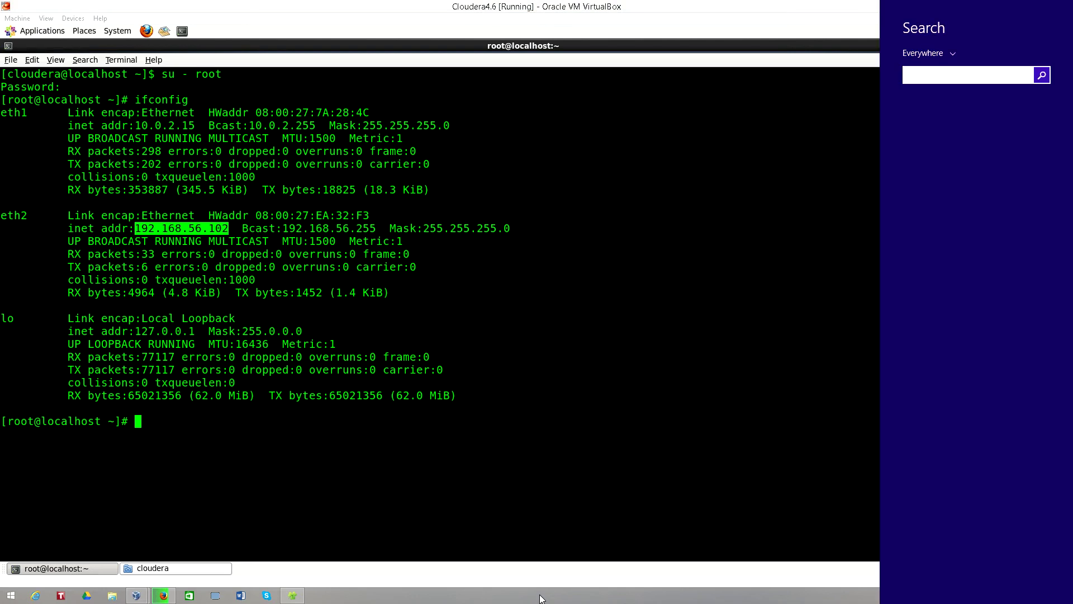
{"action": "type", "text": "term"}
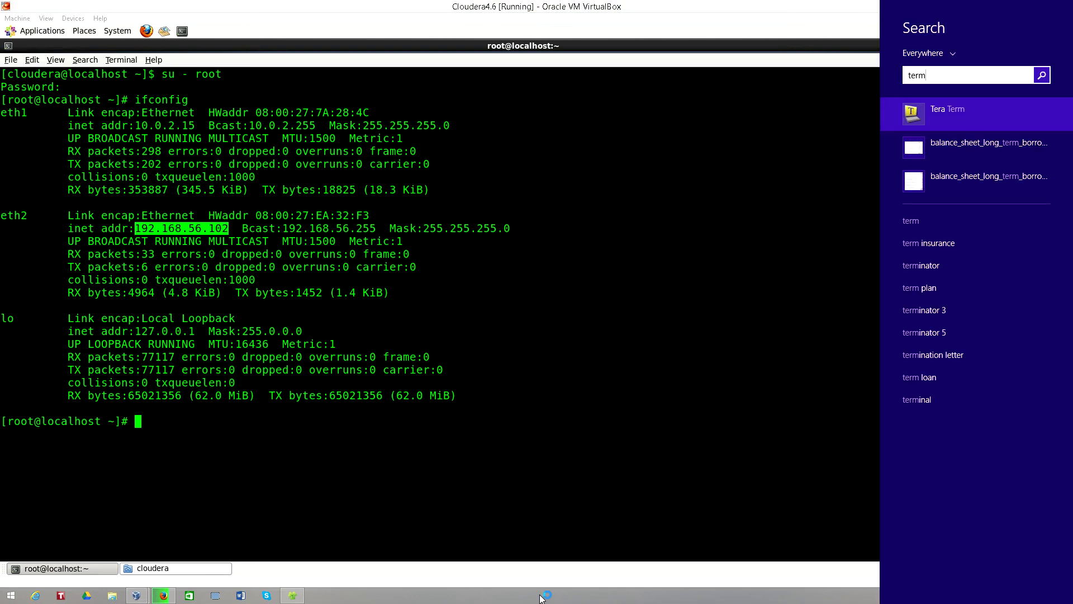
{"action": "key", "text": "Return"}
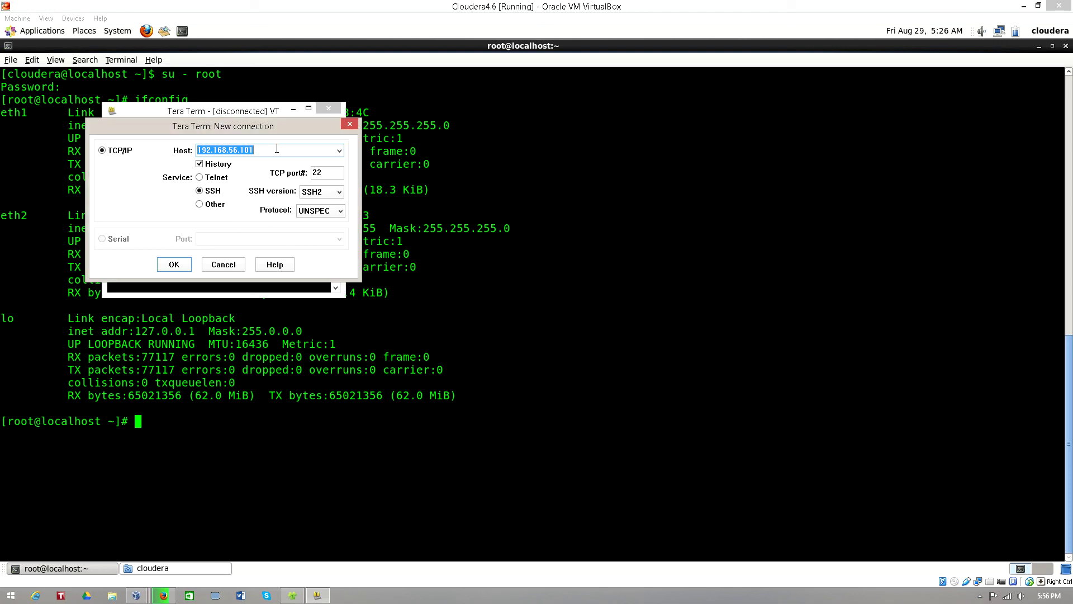
{"action": "left_click_drag", "start_coordinate": [250, 125], "coordinate": [694, 174]}
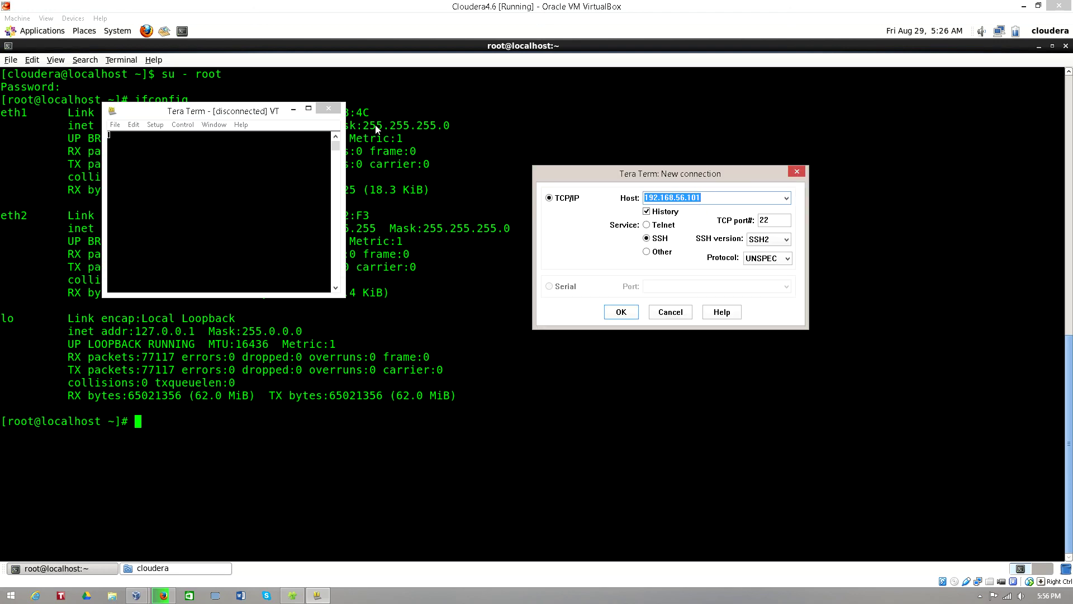
Cancel, reopen File > New connection, and start editing the SSH host address.
{"action": "left_click", "coordinate": [671, 313]}
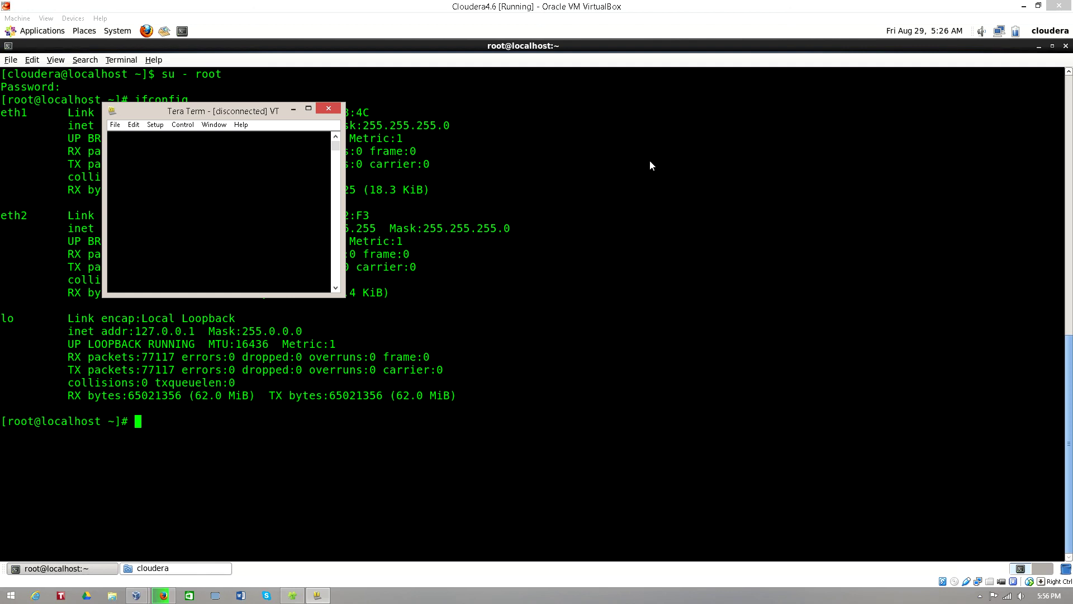
{"action": "left_click_drag", "start_coordinate": [222, 110], "coordinate": [766, 177]}
{"action": "left_click", "coordinate": [663, 191]}
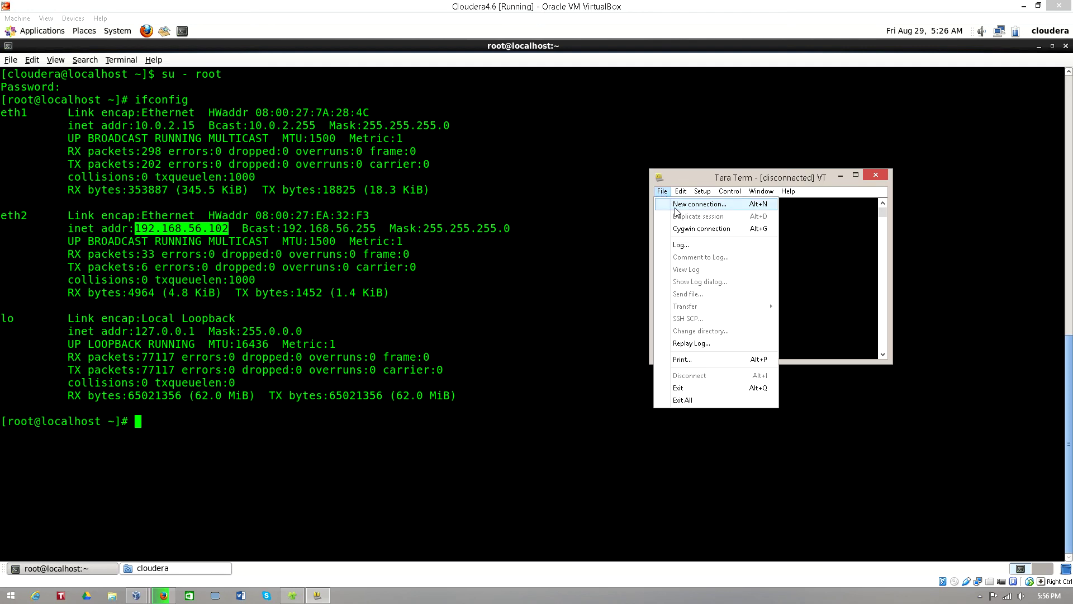
{"action": "left_click", "coordinate": [696, 204]}
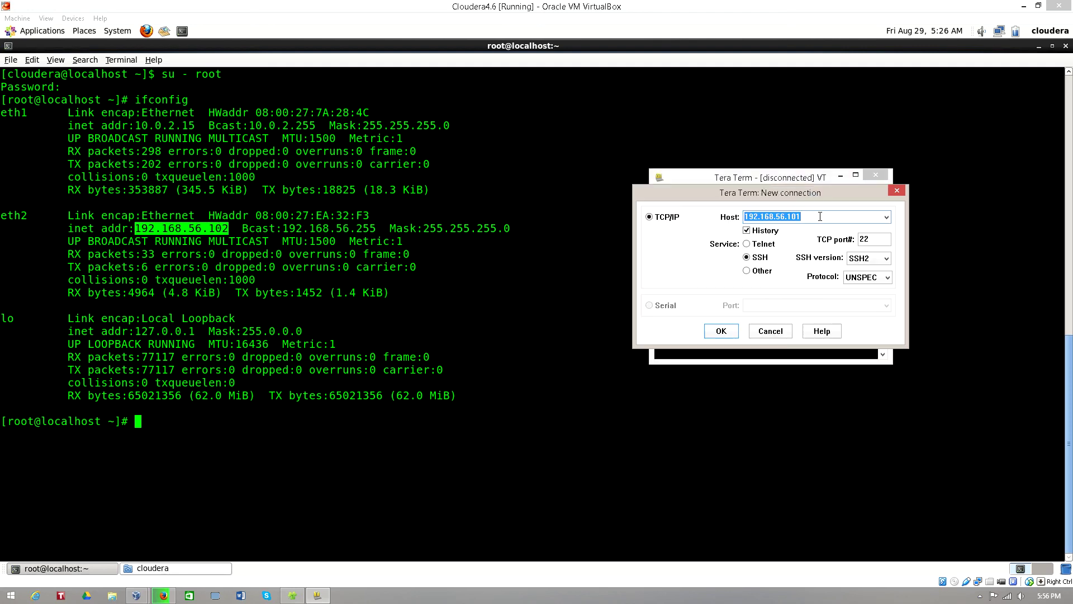
{"action": "left_click", "coordinate": [821, 216]}
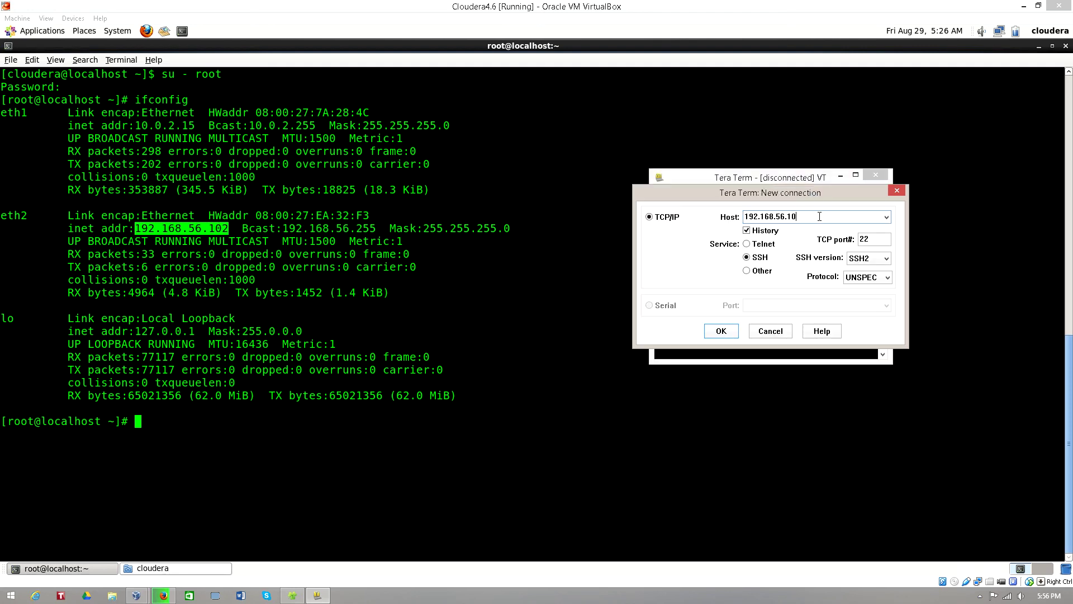